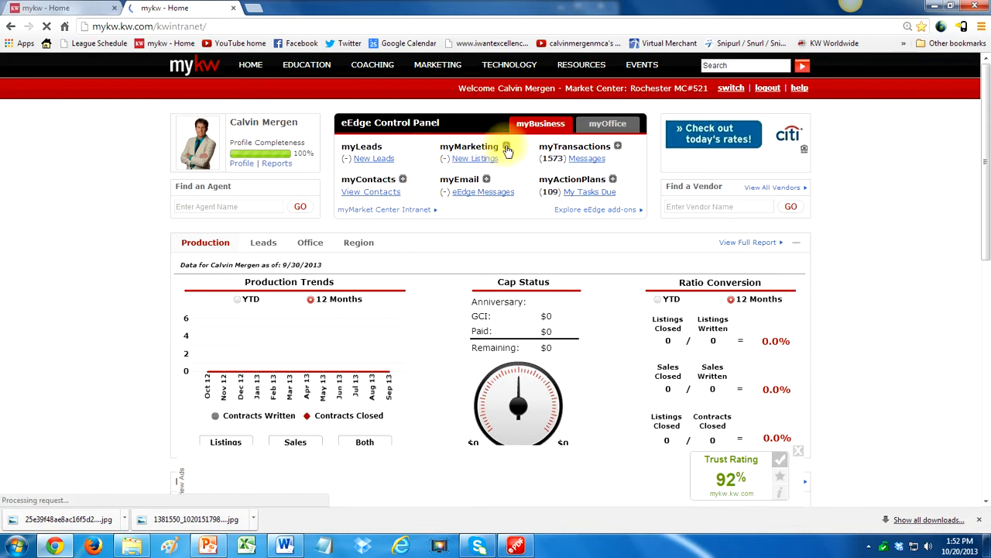
Open the myMarketing campaign management page and view the actions available for the second "12 Direct: Did You Know?" campaign
click(507, 149)
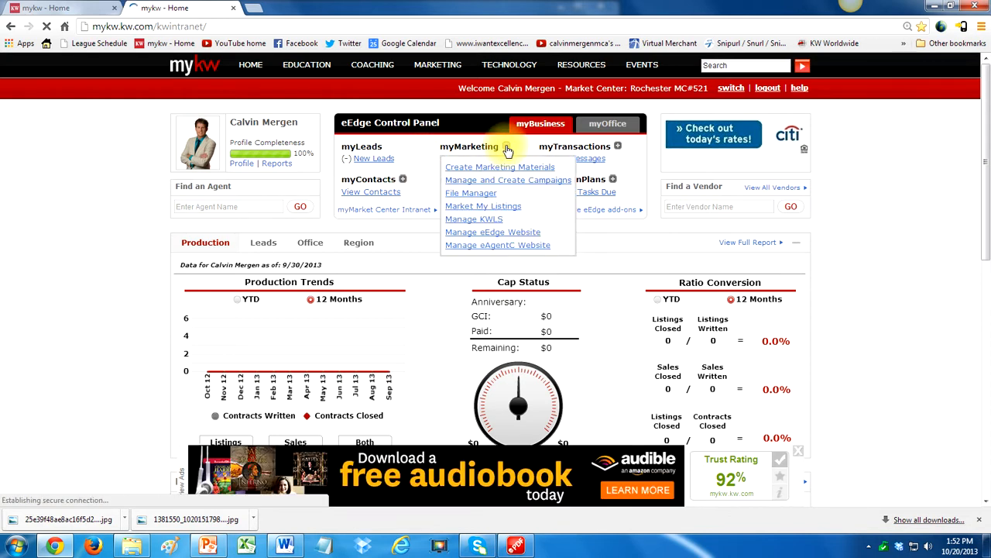
click(501, 182)
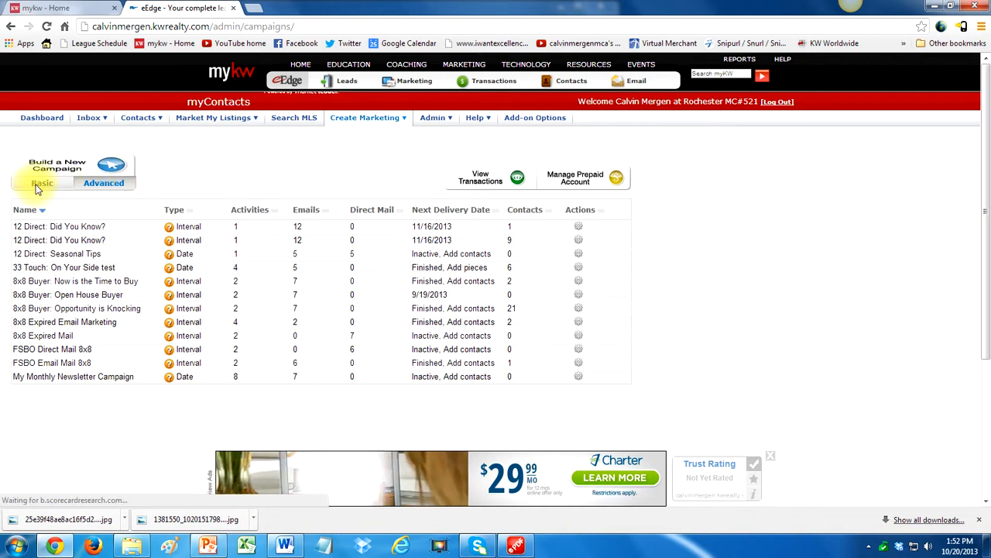
click(582, 243)
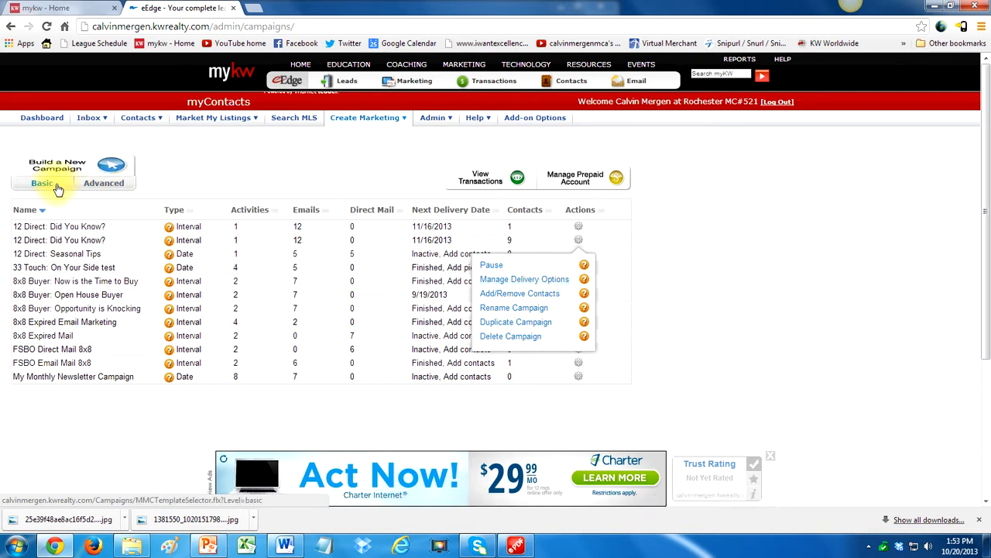
click(208, 184)
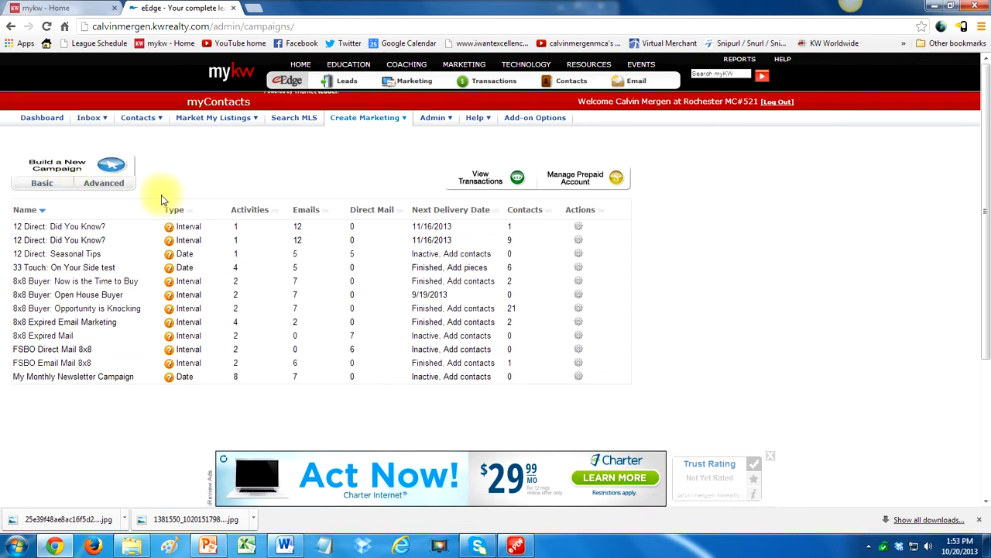
Start building a new advanced campaign and choose the sphere campaign "12 Direct: This Month in Real Estate (Newsletter Version)"
click(108, 186)
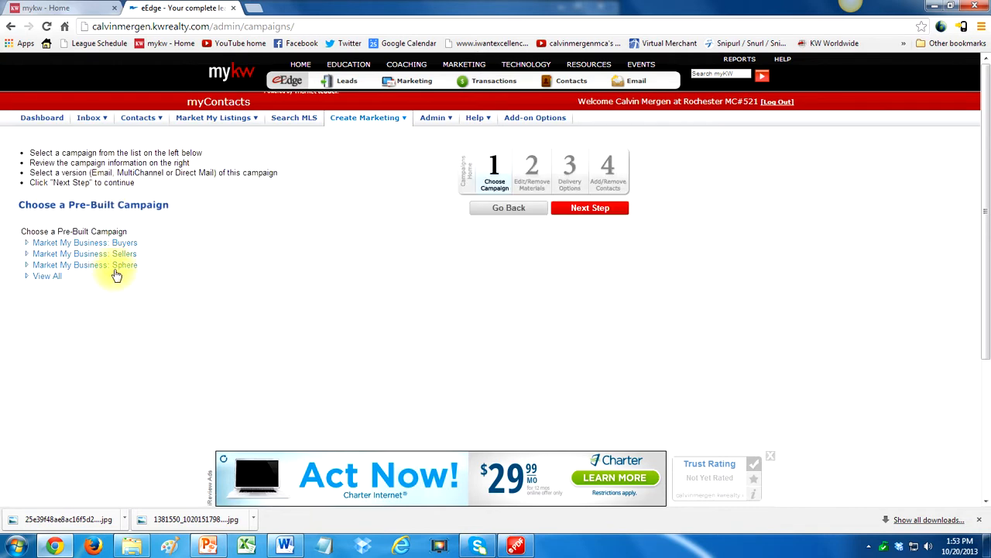
click(114, 265)
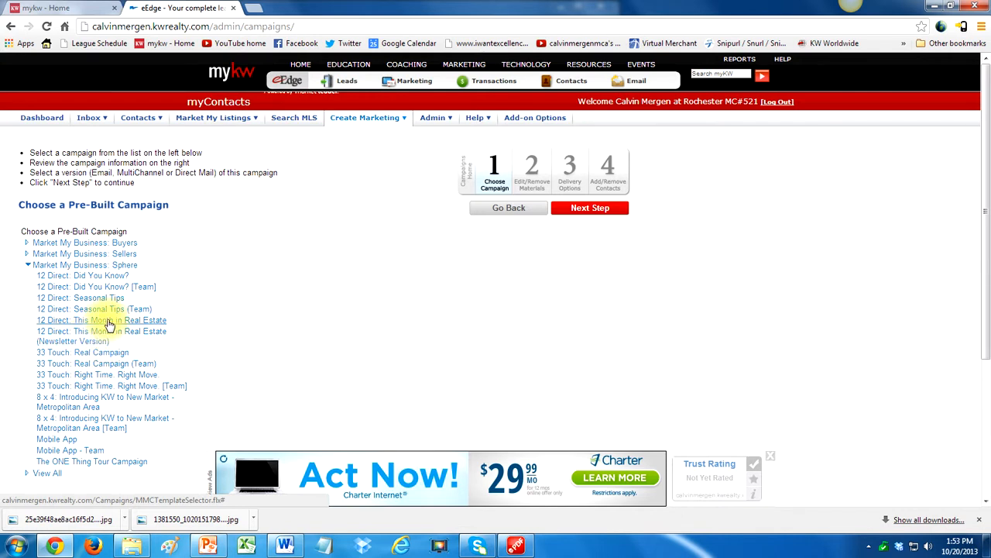
click(90, 341)
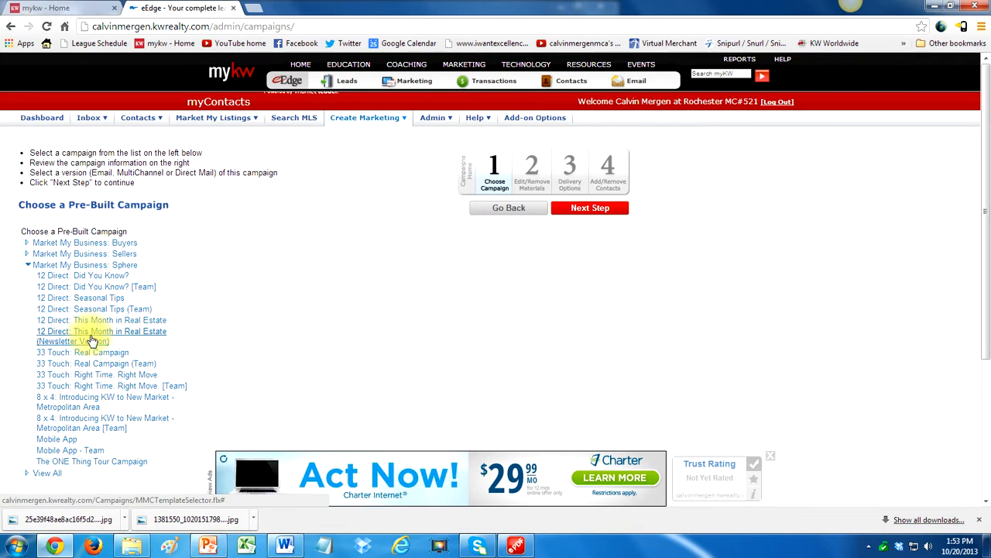
Examine the campaign elements of the newsletter version, including the scheduled emails, activities and their send dates
scroll(543, 360, down, 2)
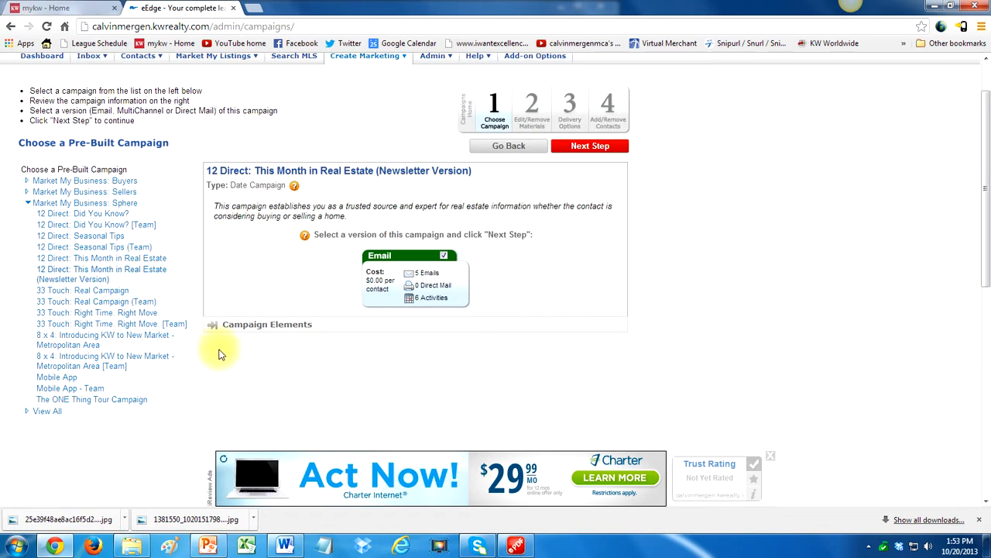
click(213, 325)
scroll(283, 316, down, 2)
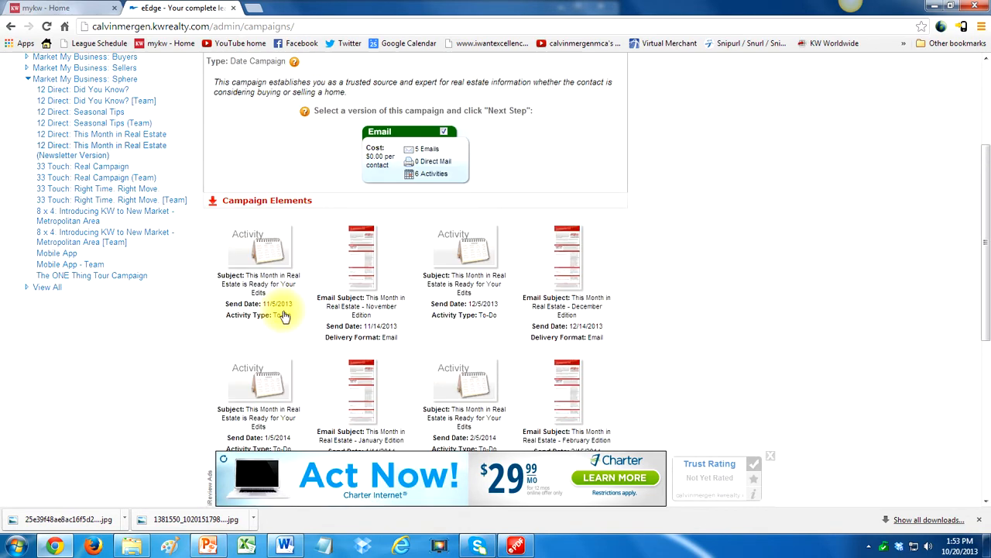
scroll(283, 316, up, 2)
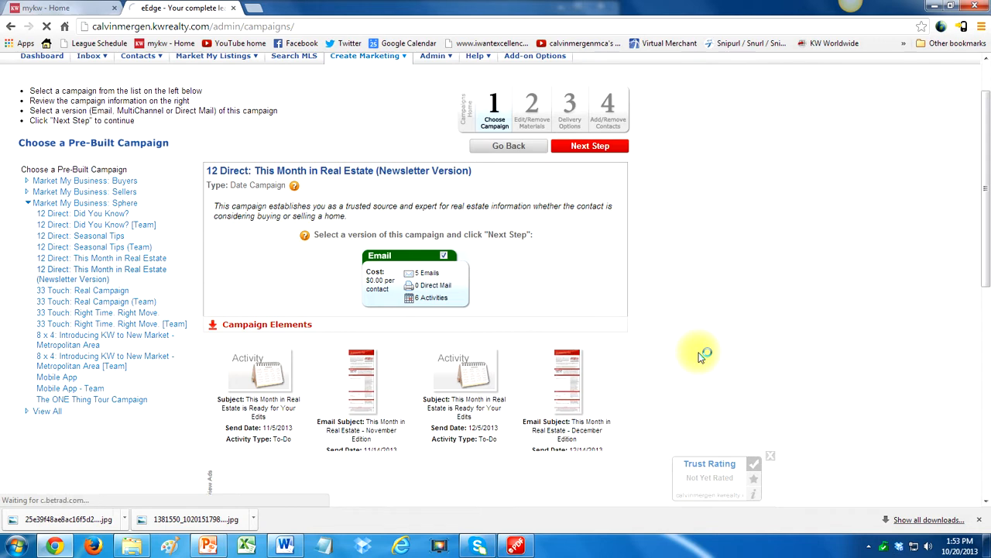
scroll(699, 356, down, 4)
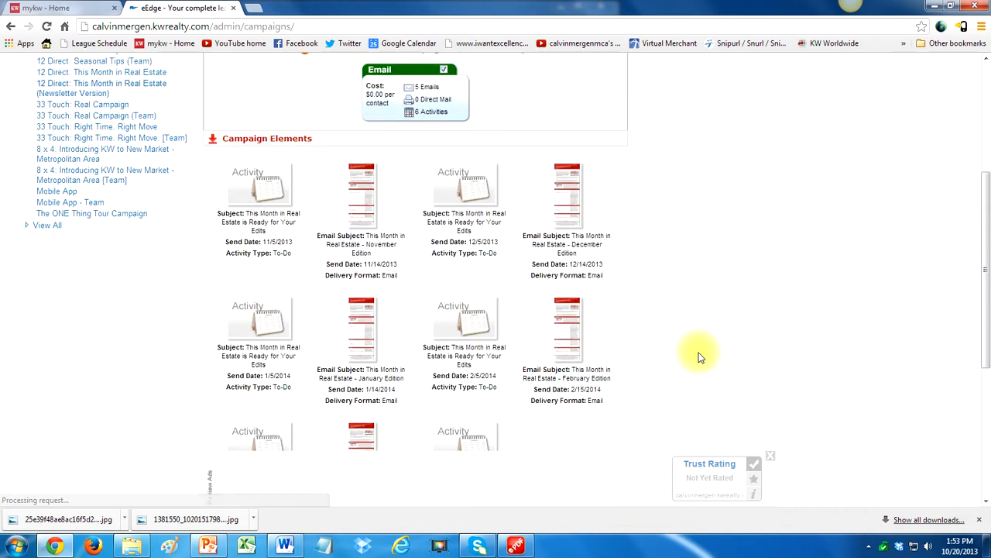
scroll(699, 355, down, 1)
scroll(526, 304, down, 1)
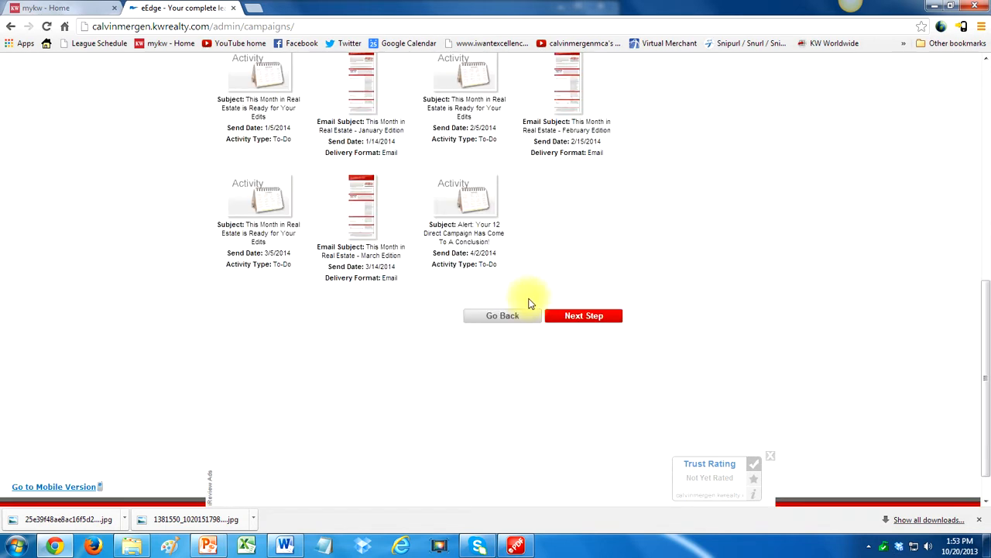
scroll(659, 248, up, 1)
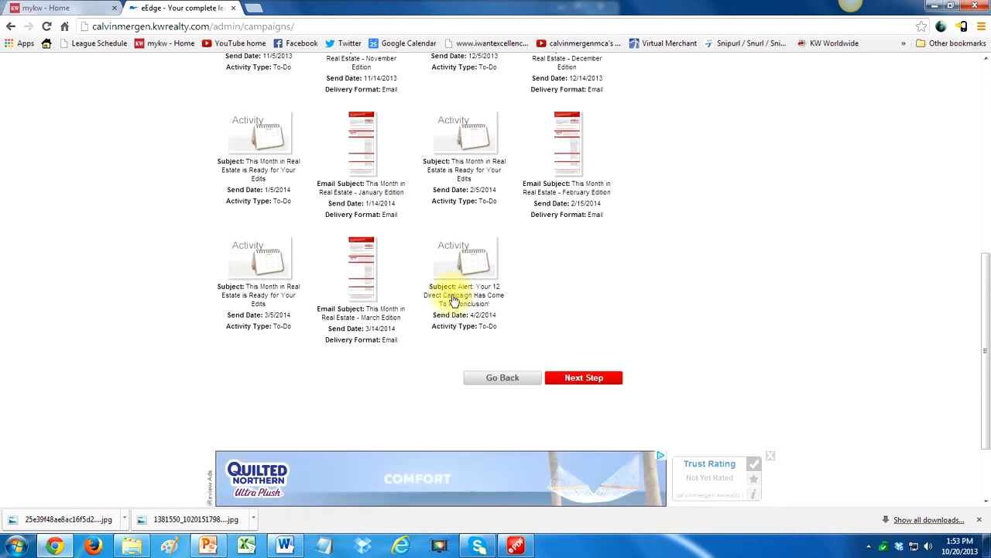
scroll(662, 302, up, 2)
scroll(663, 302, up, 3)
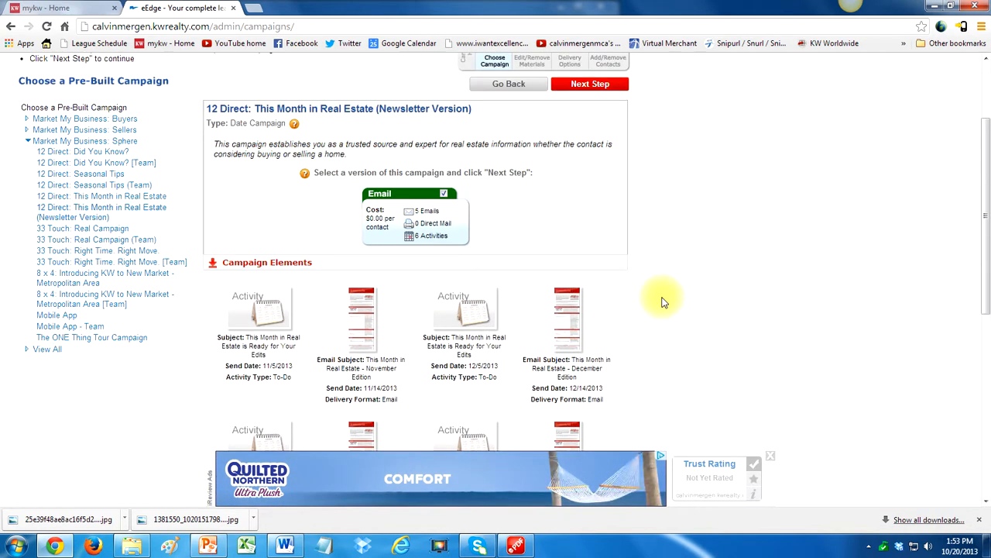
scroll(660, 189, up, 2)
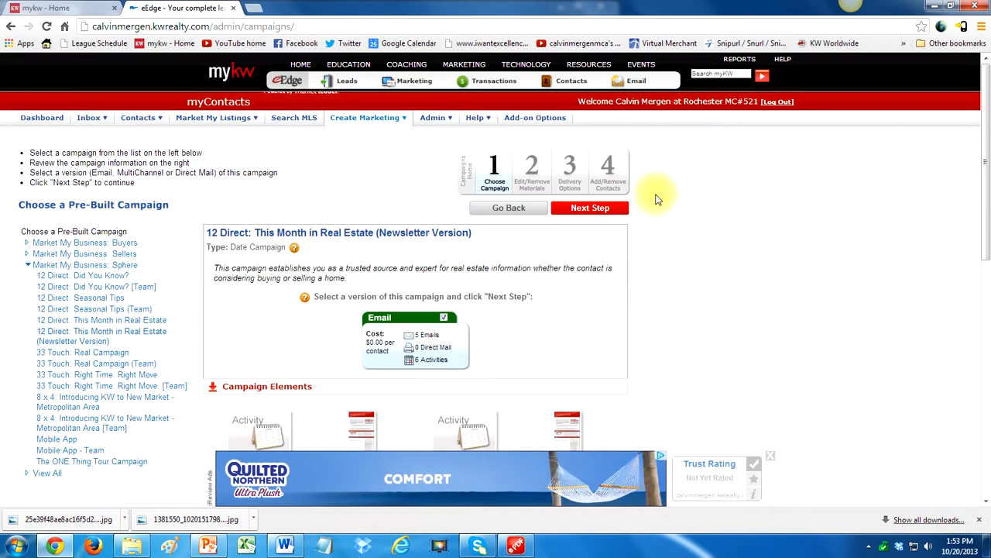
Proceed to the Edit/Remove Materials stage and open the November Edition email for editing, dismissing the startup tip
click(598, 212)
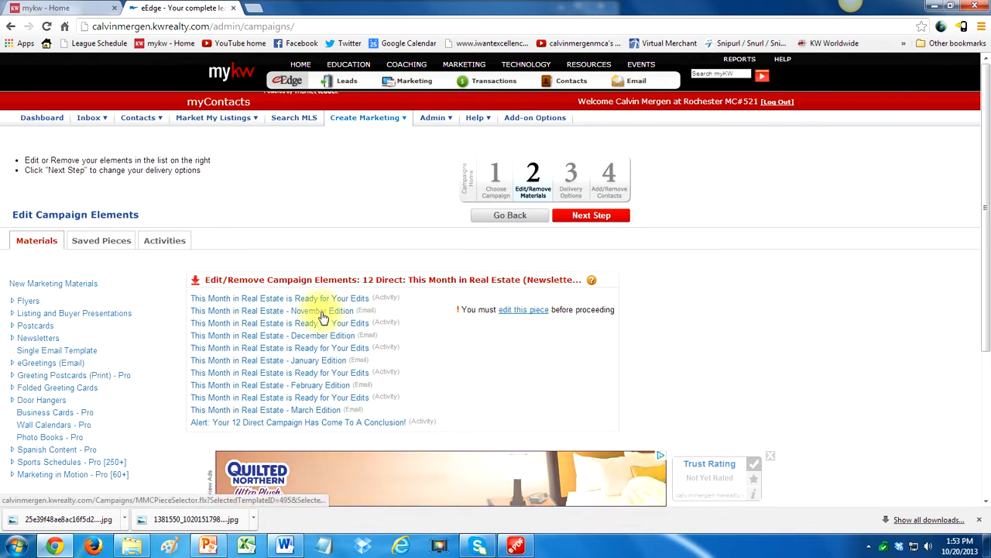
click(524, 312)
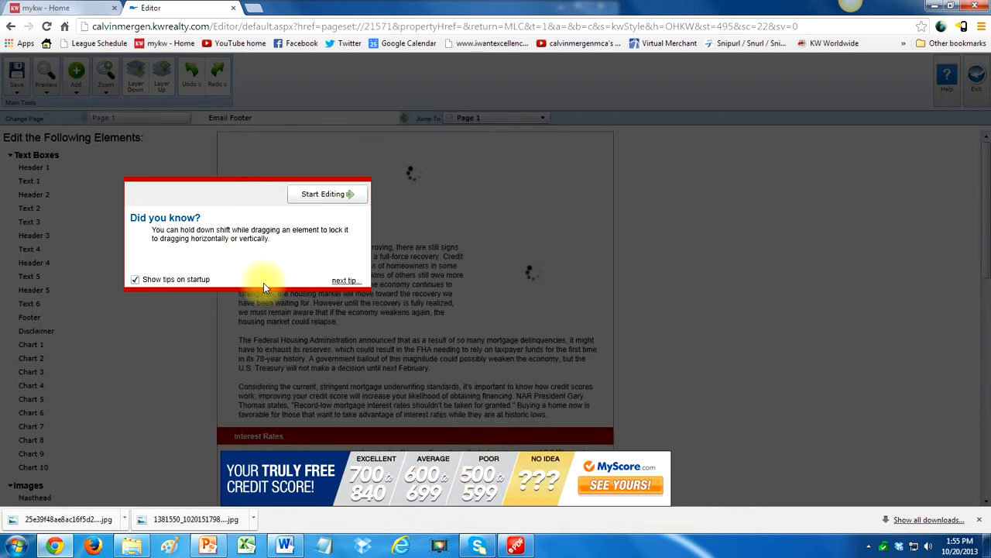
click(343, 203)
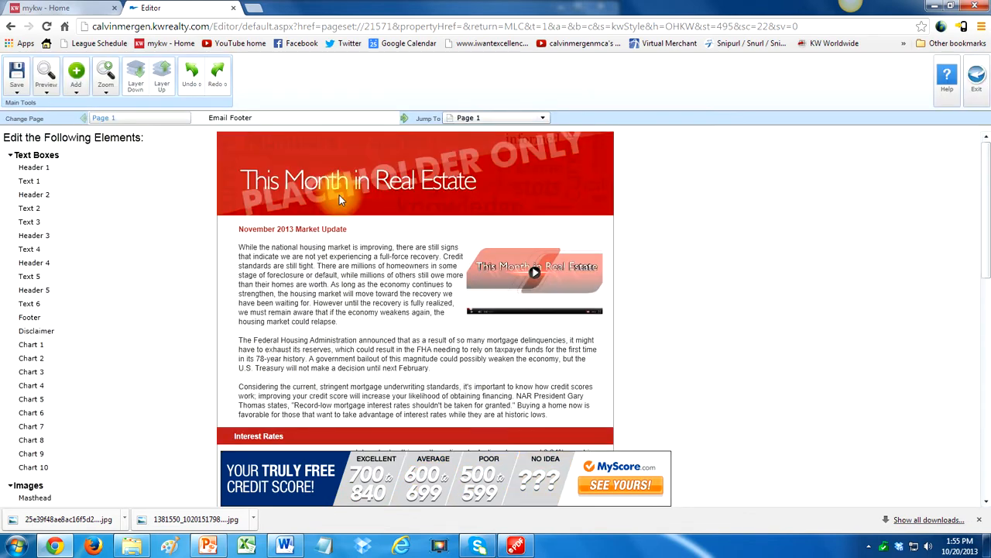
Mirror the masthead placeholder image and mirror it back to its original orientation
click(438, 161)
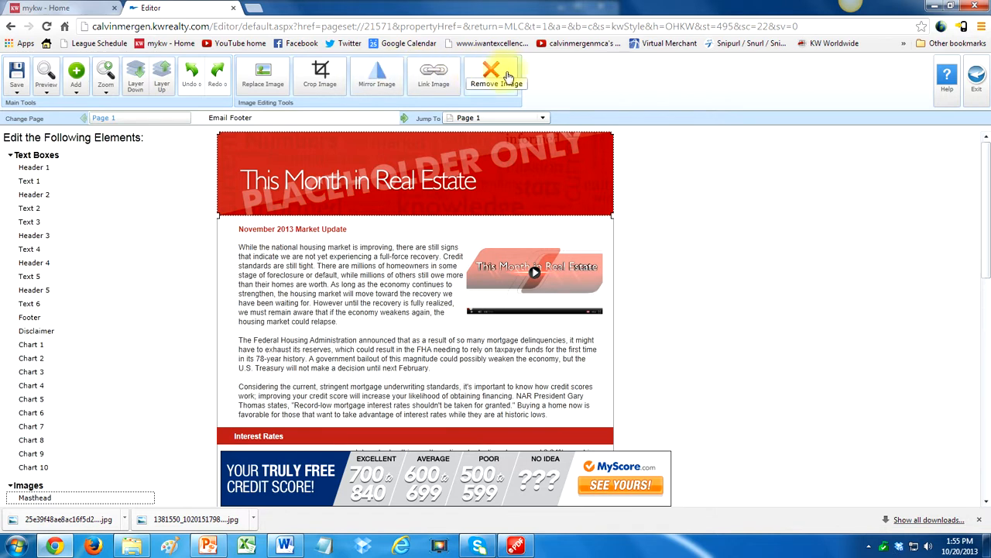
click(387, 80)
click(378, 75)
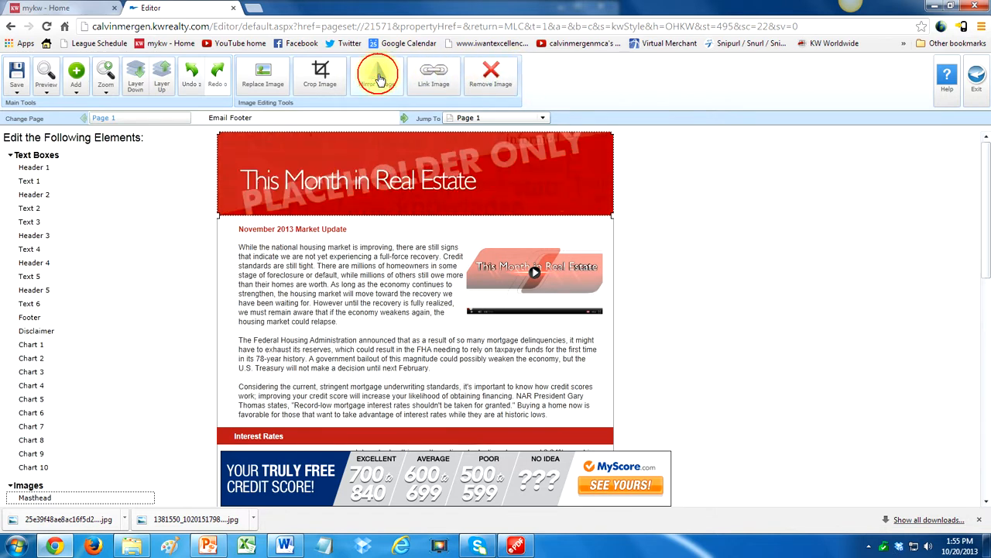
Replace the masthead placeholder image with Untitled-3 from the My Pictures library
click(258, 83)
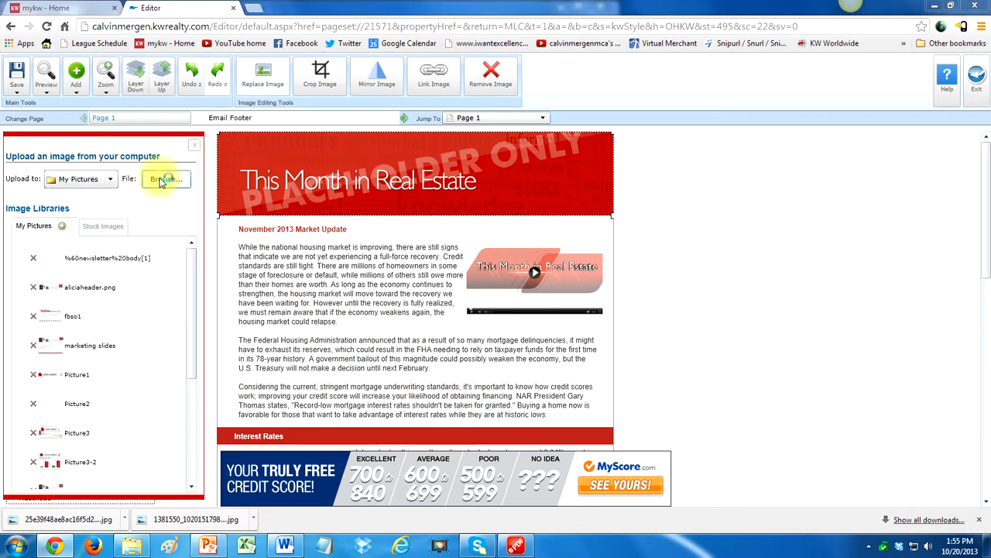
click(170, 180)
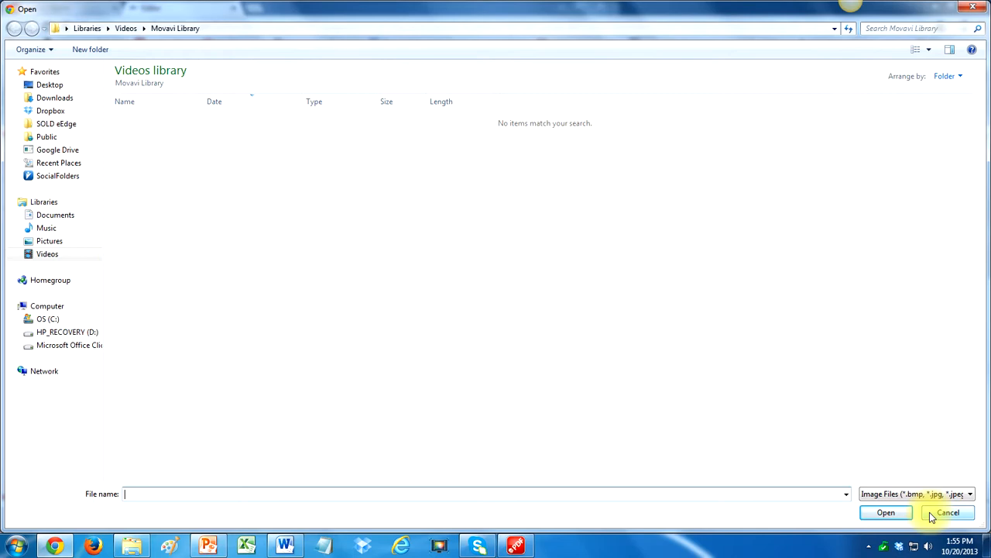
click(930, 513)
drag(195, 304, 196, 458)
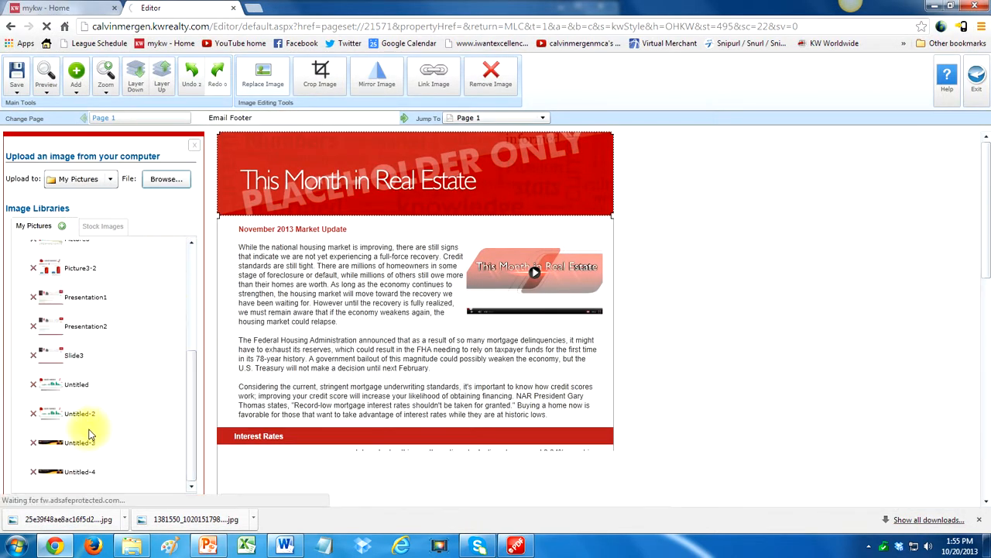
click(53, 442)
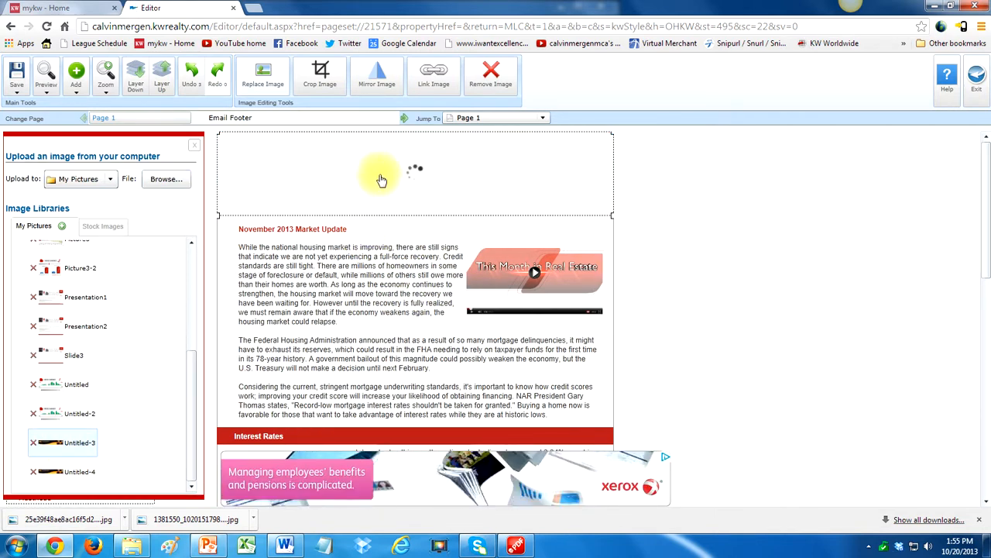
click(330, 245)
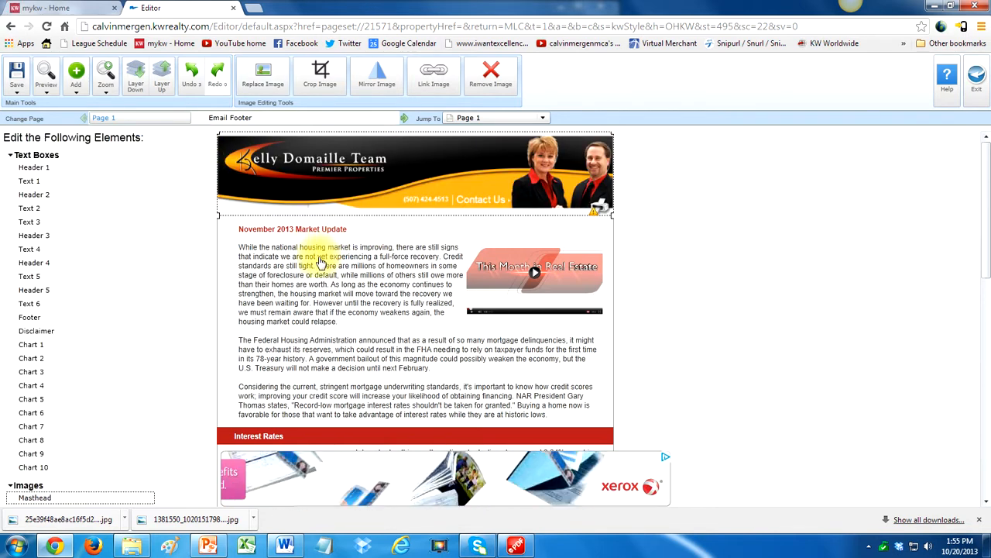
Remove the Text 1 body text box below the "November 2013 Market Update" heading
click(313, 277)
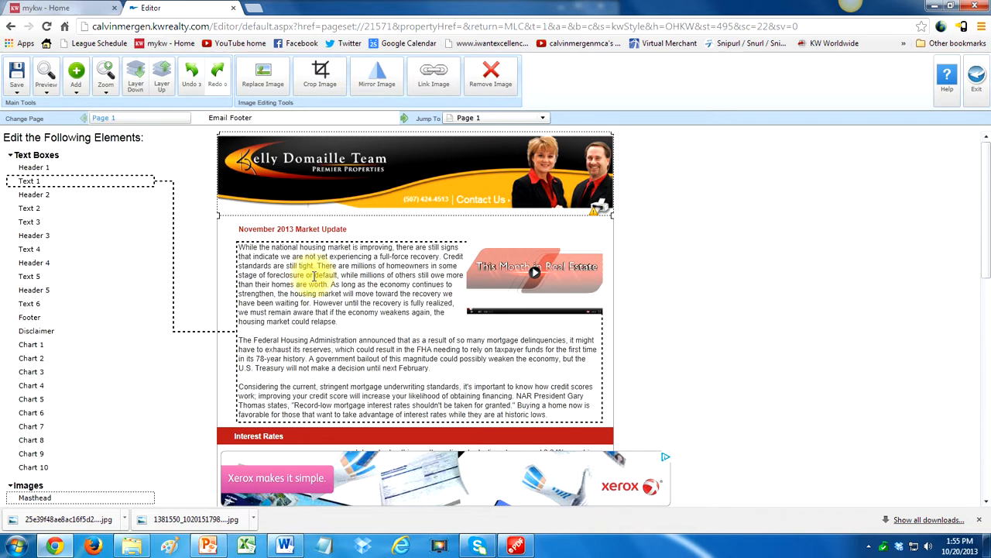
drag(289, 266, 340, 341)
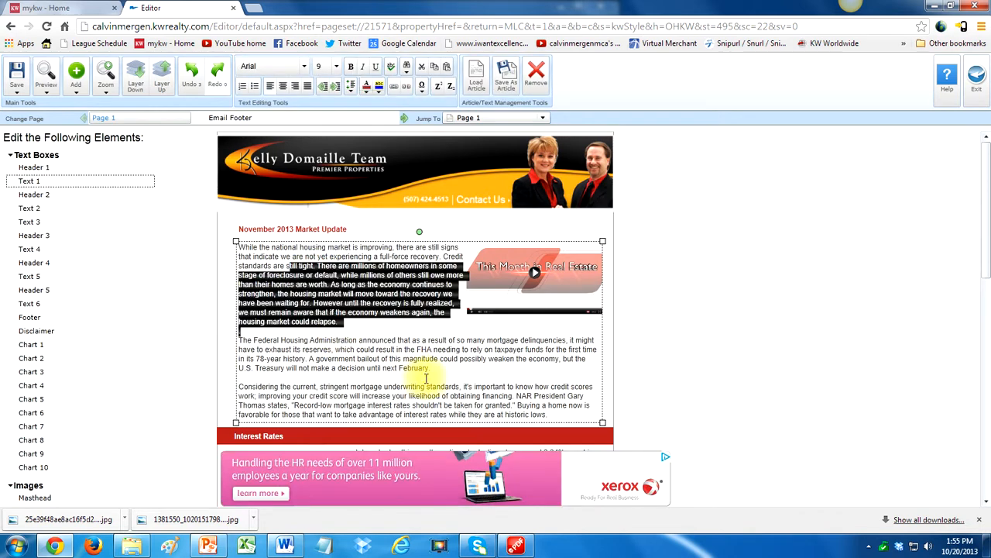
click(488, 284)
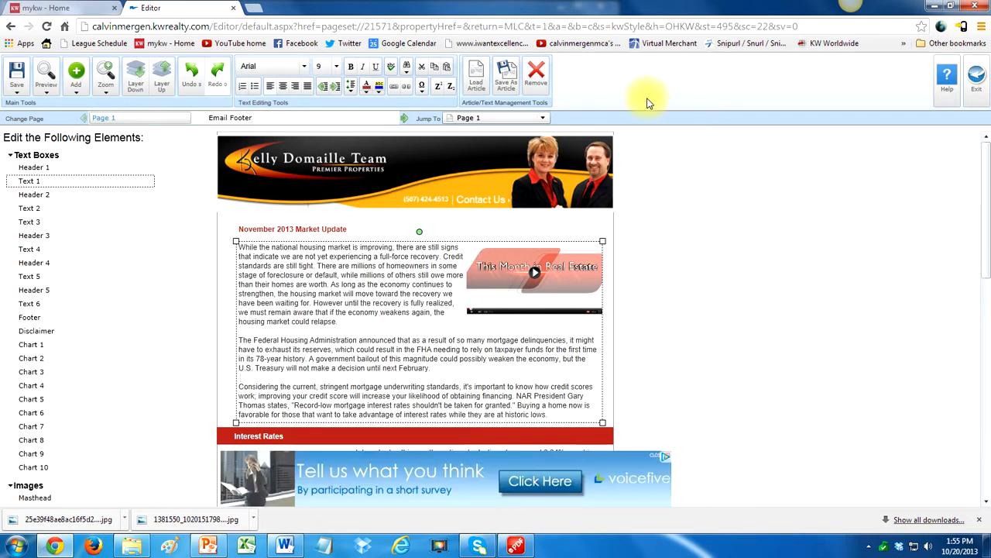
click(536, 73)
Remove the video image's hyperlink, and undo both that change and the removal of the Text 1 text box
click(534, 275)
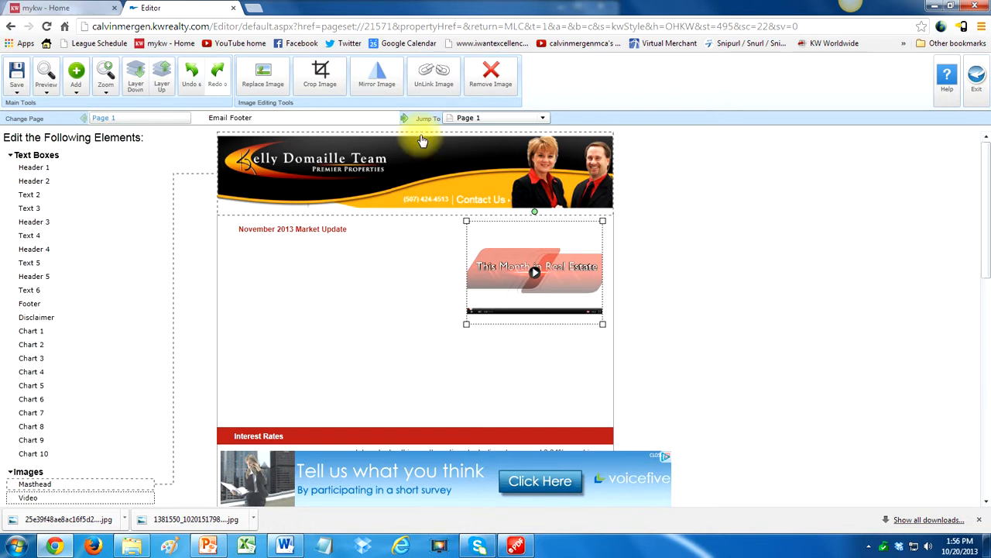
click(430, 87)
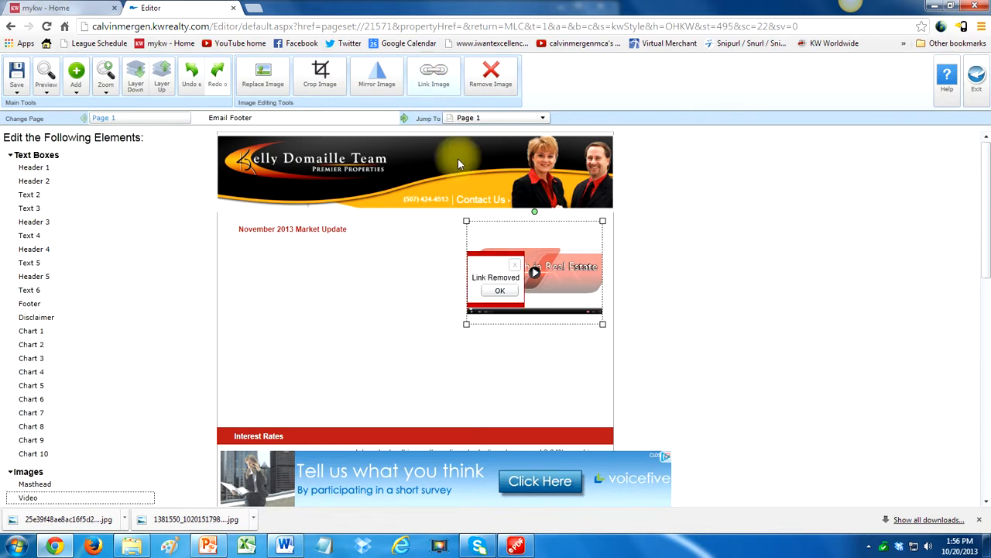
click(432, 75)
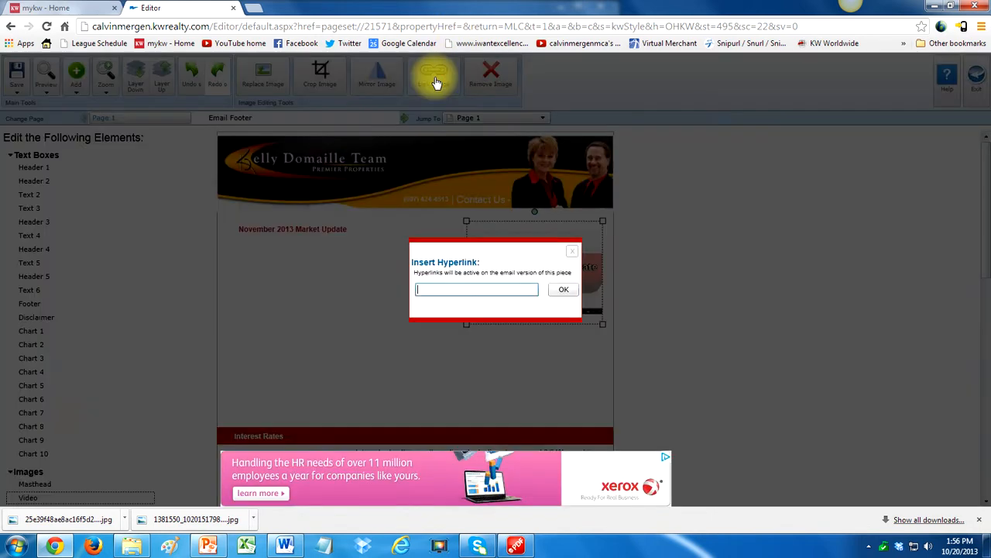
click(573, 254)
click(190, 73)
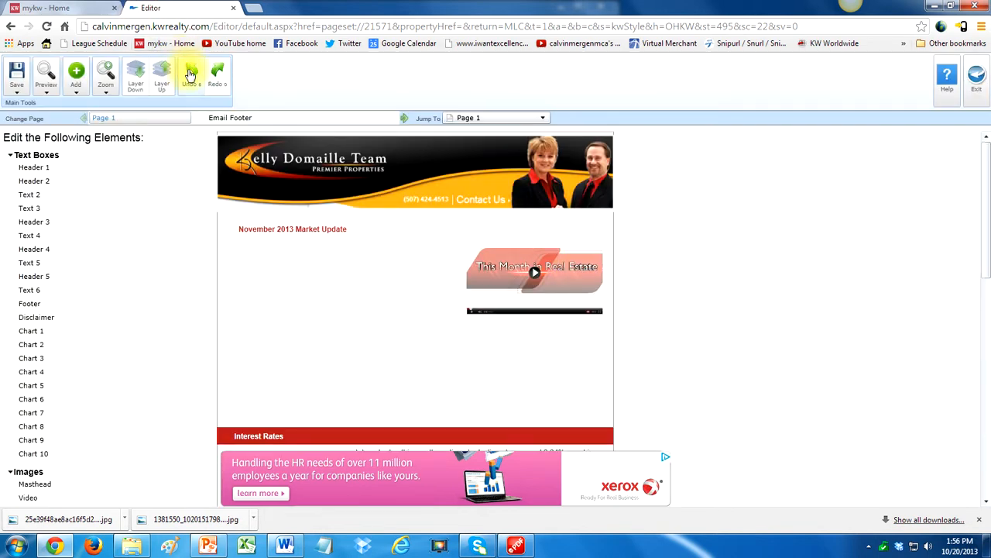
Examine the editable text boxes, rate chart and graph in the November email's market update, Interest Rates and Home Sales sections
click(352, 306)
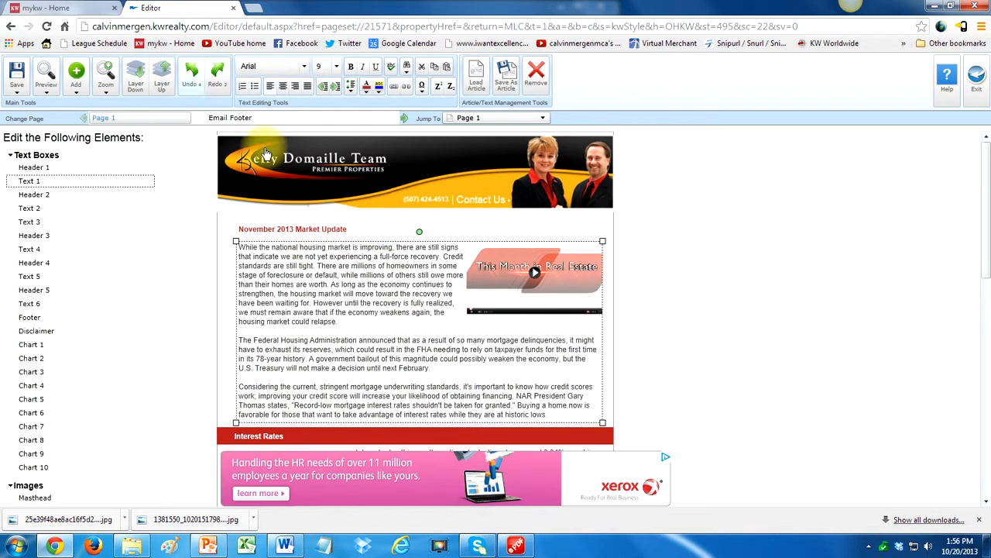
scroll(354, 294, down, 1)
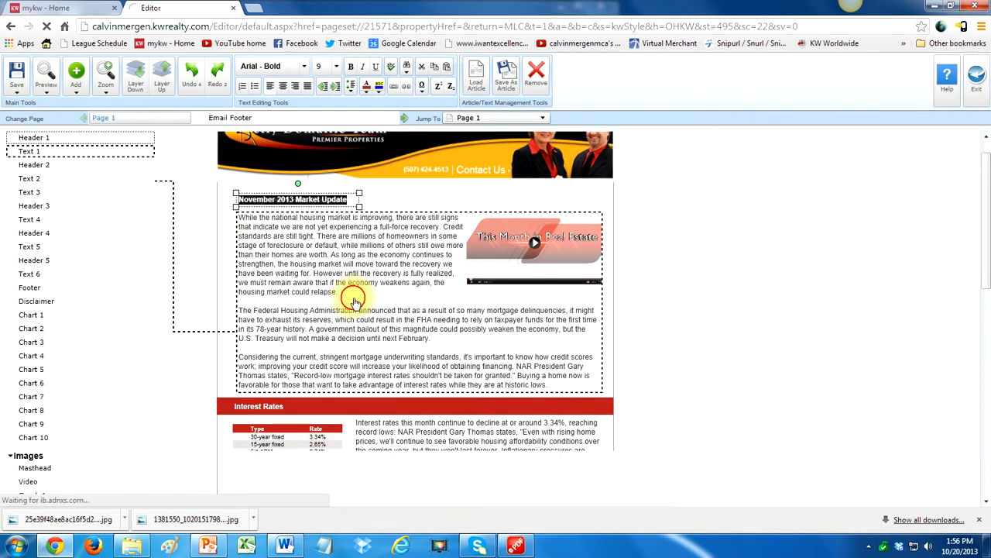
key(ctrl+a)
click(401, 426)
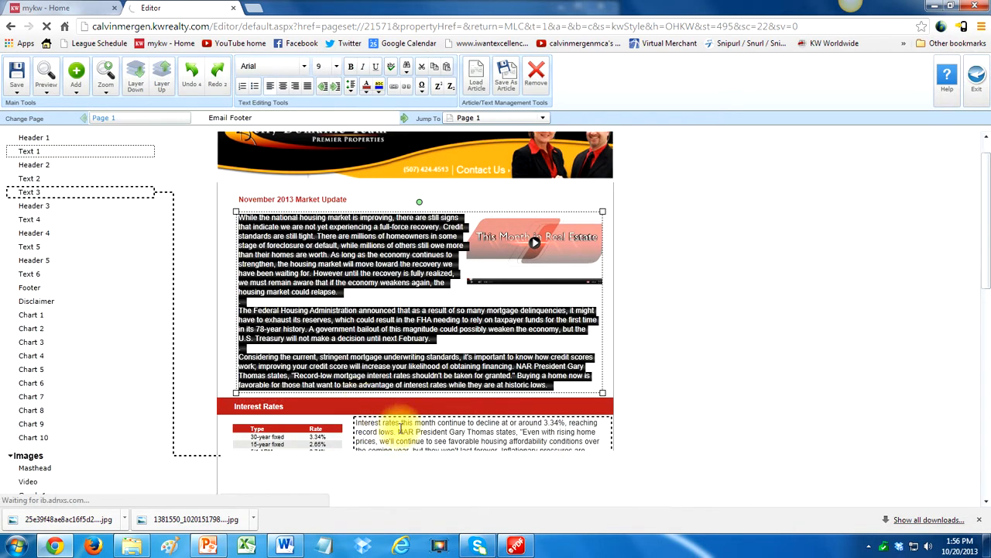
scroll(395, 329, down, 1)
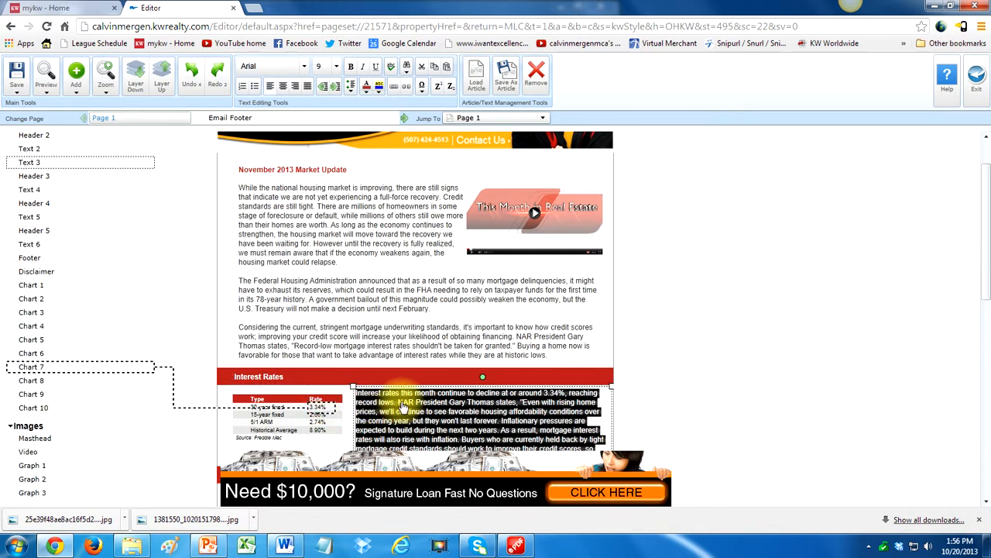
scroll(402, 404, down, 5)
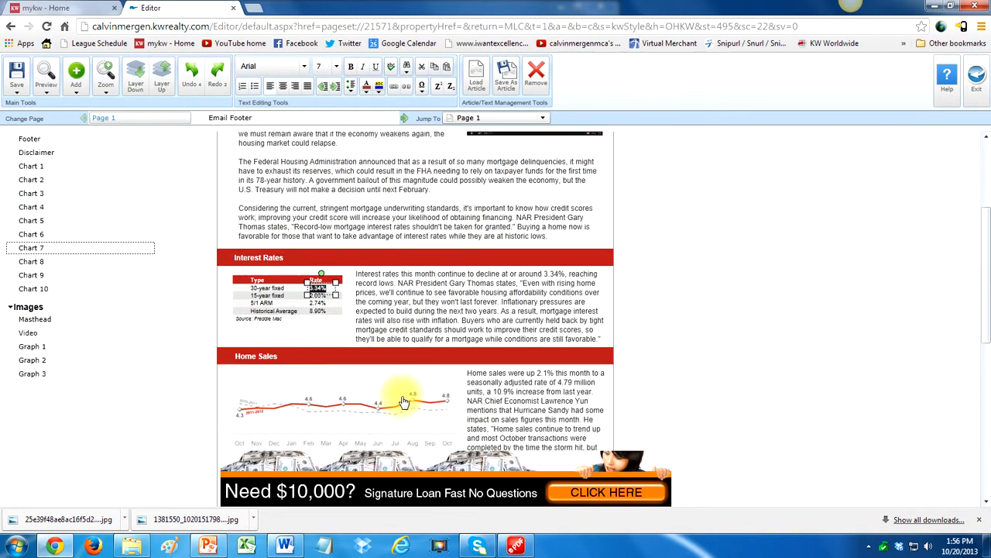
click(380, 367)
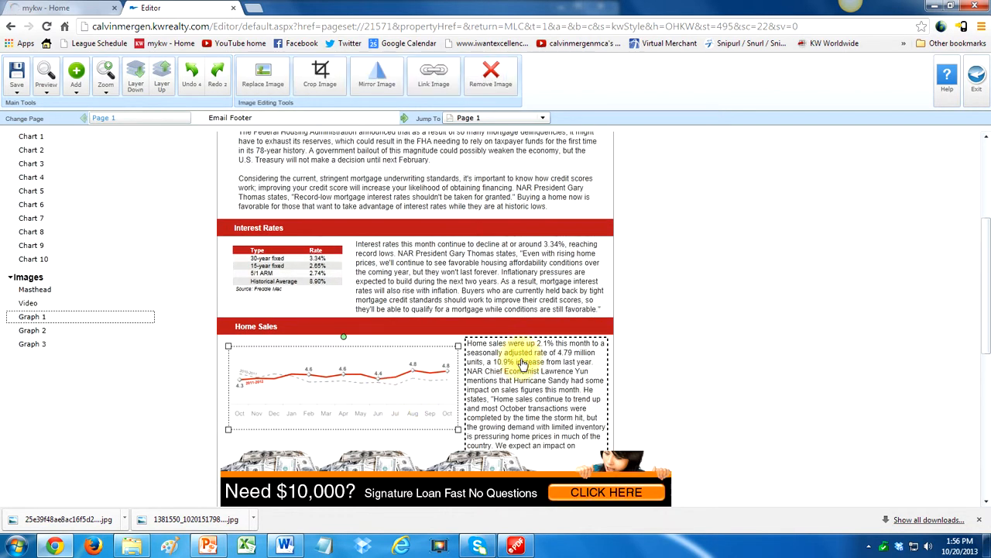
click(523, 362)
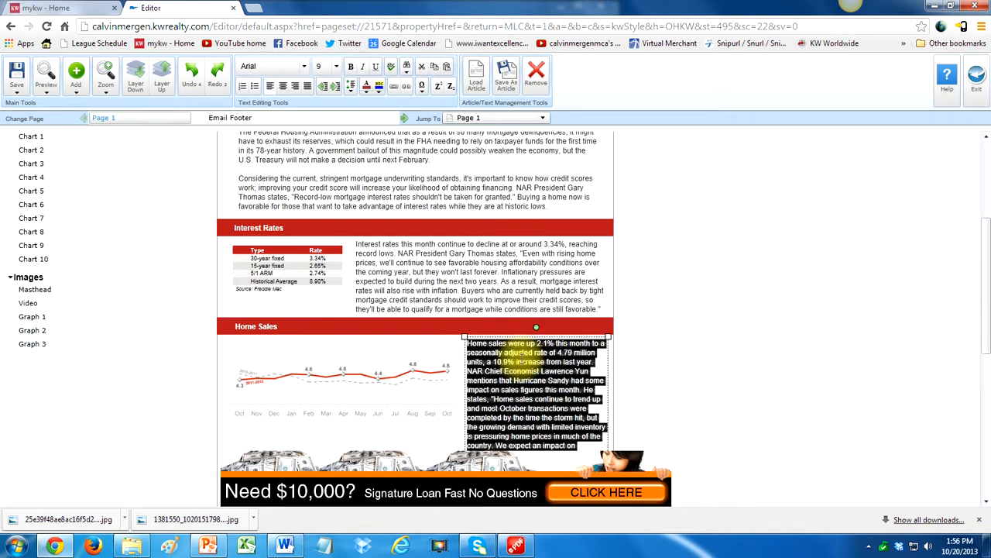
click(402, 183)
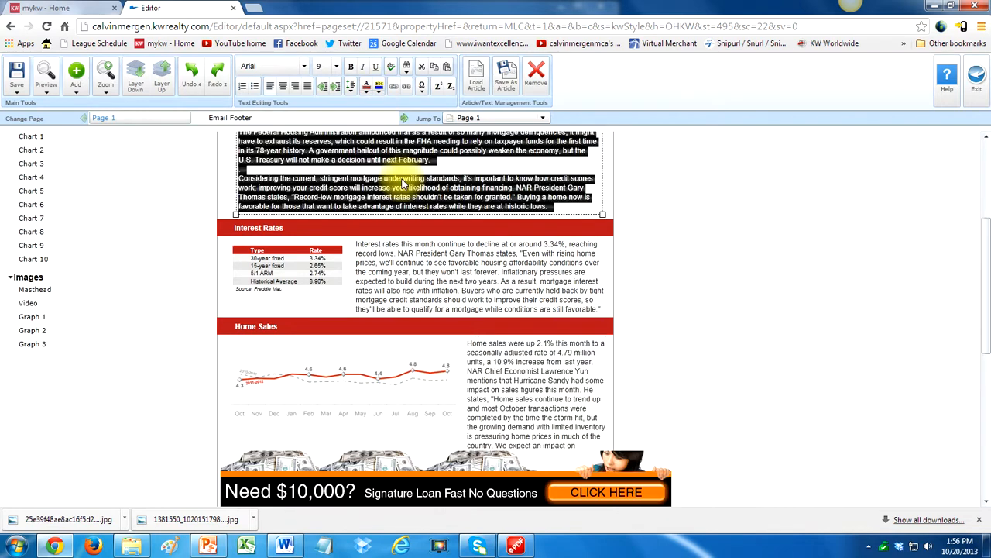
click(660, 195)
scroll(661, 196, up, 5)
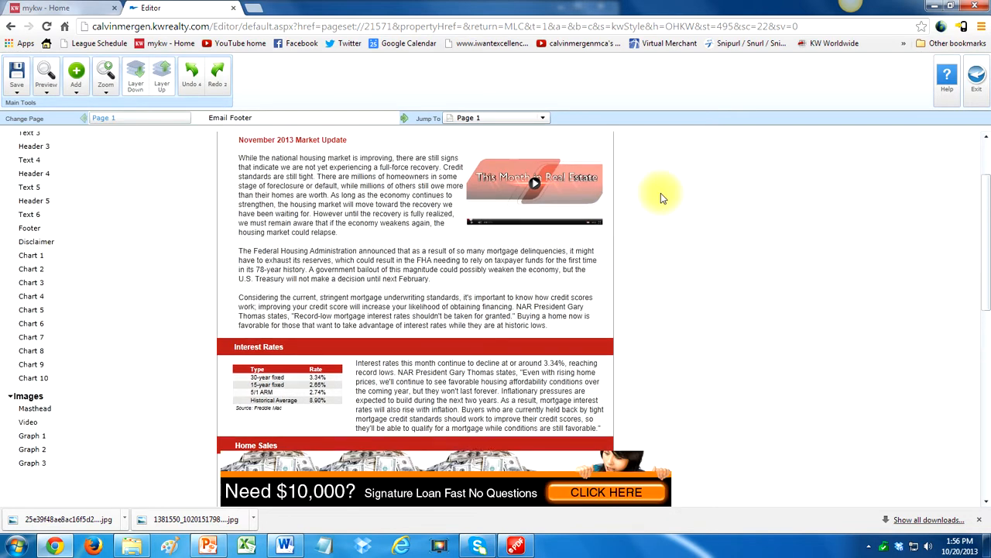
Save the customized email as "nov news" and leave the editor for the campaign's delivery options
click(16, 75)
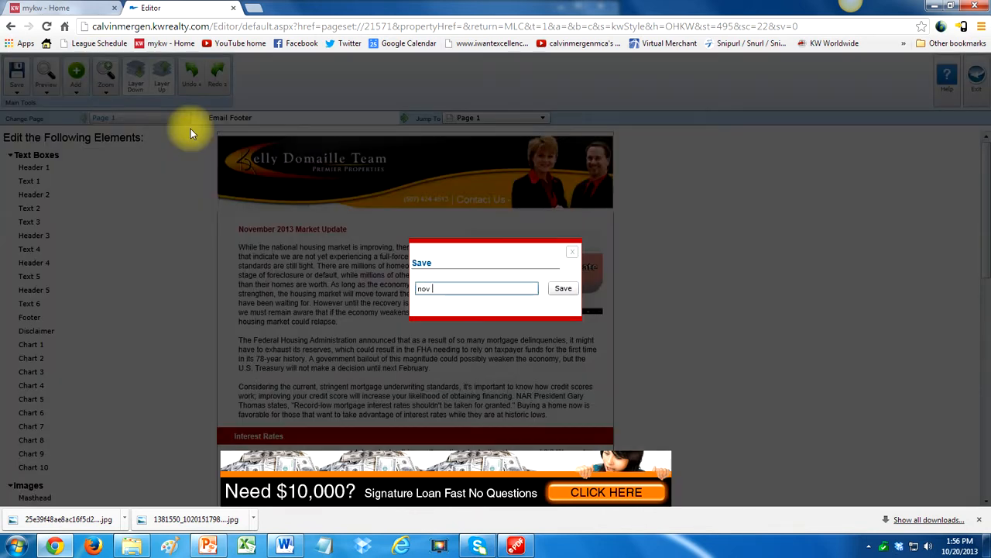
click(563, 288)
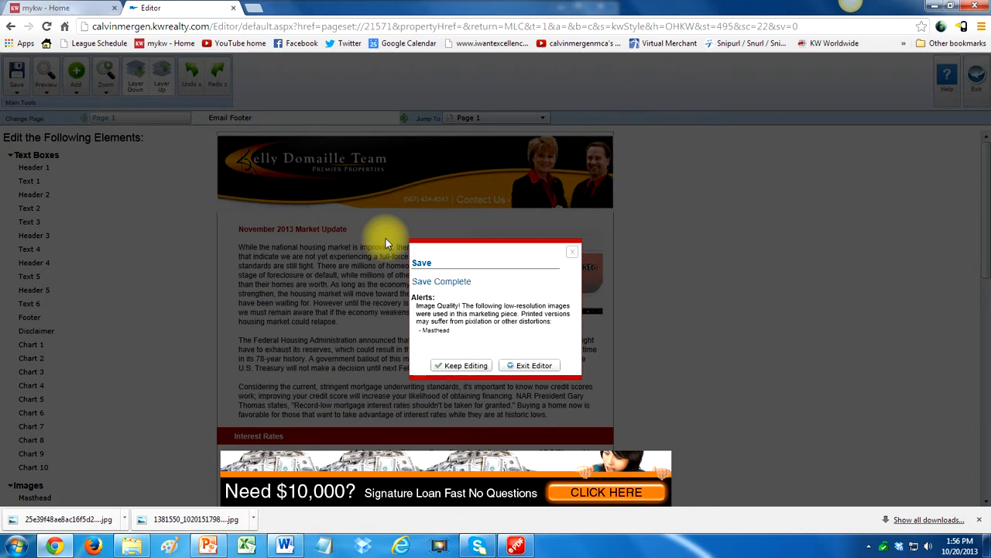
click(526, 365)
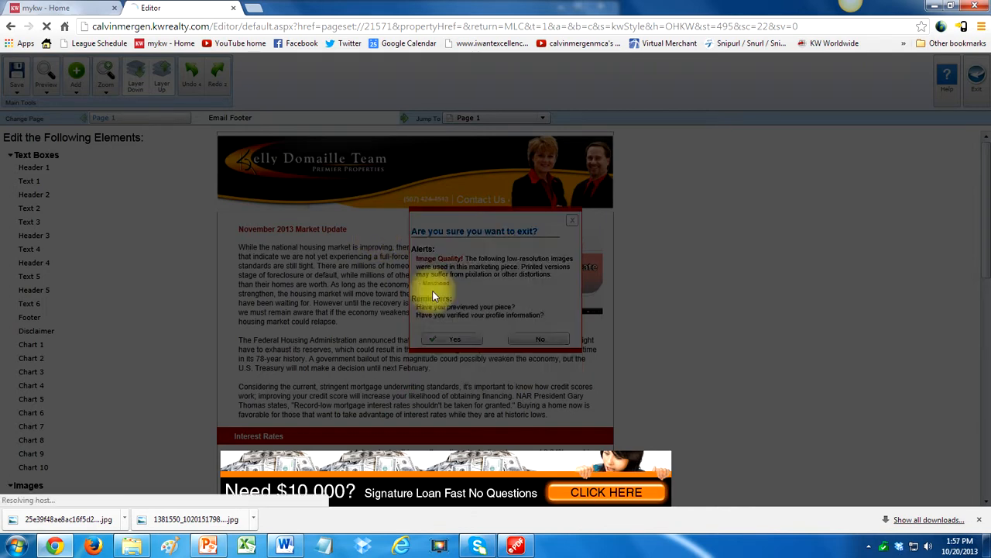
click(453, 339)
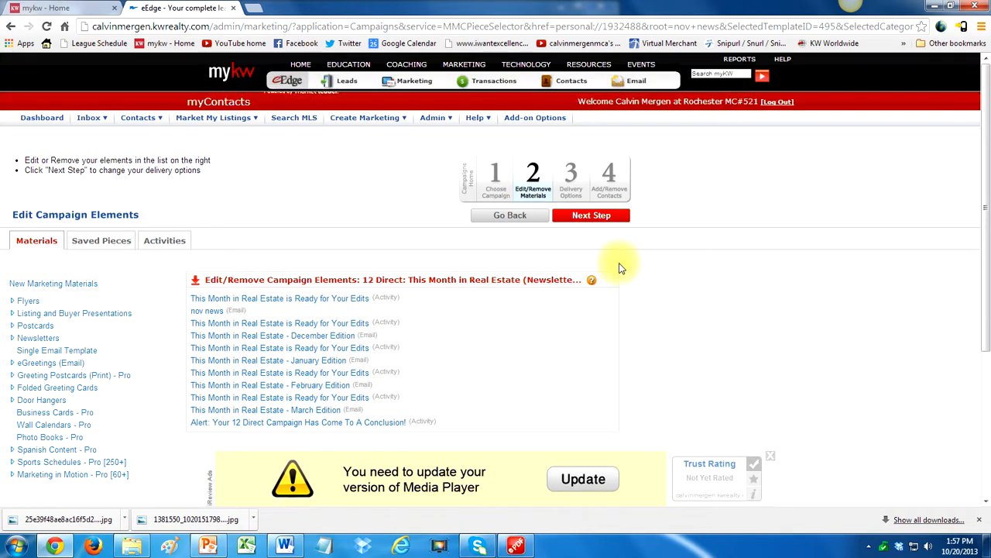
click(593, 216)
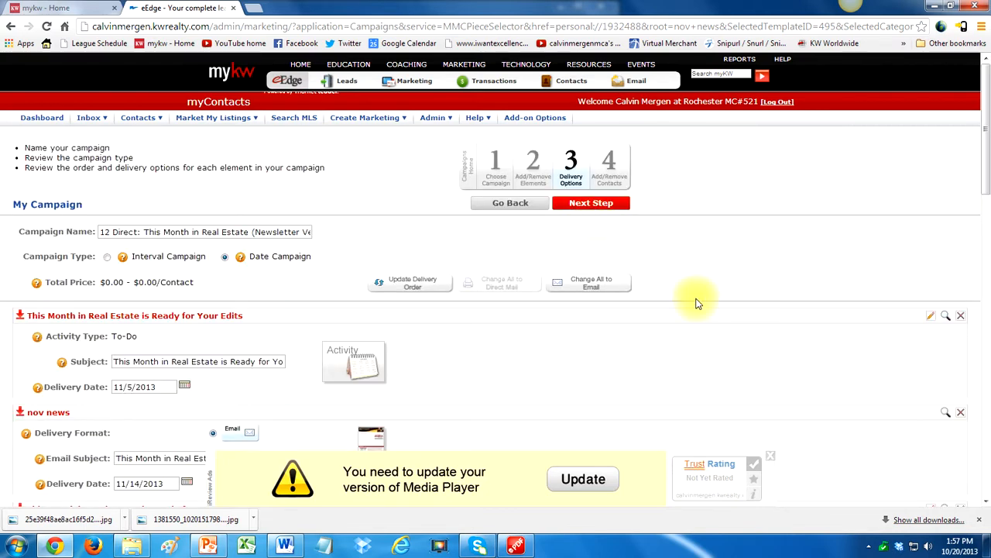
Review the delivery dates, subjects and formats of the campaign's to-do activities and monthly edition emails
scroll(695, 303, down, 3)
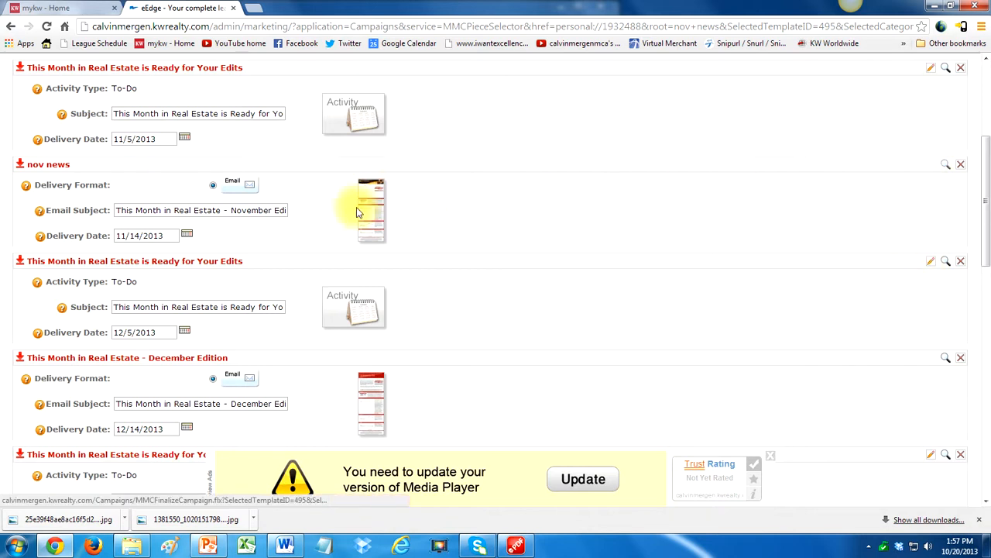
scroll(557, 230, up, 1)
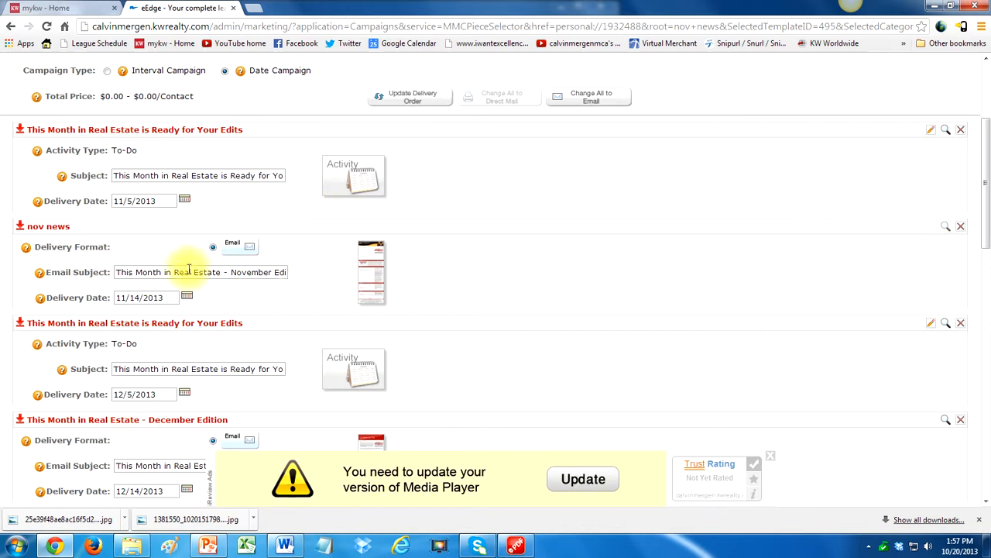
scroll(542, 309, down, 1)
scroll(542, 310, up, 1)
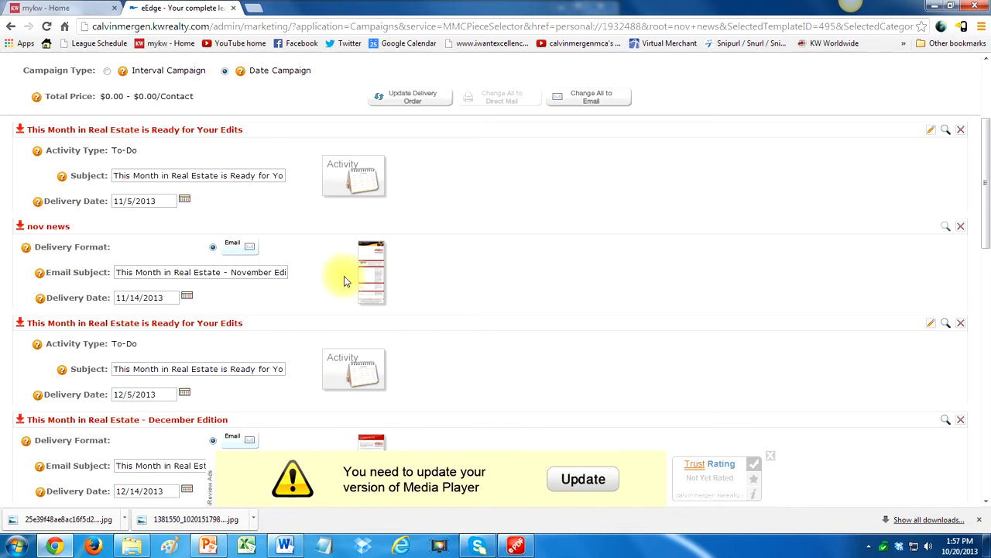
scroll(344, 280, down, 1)
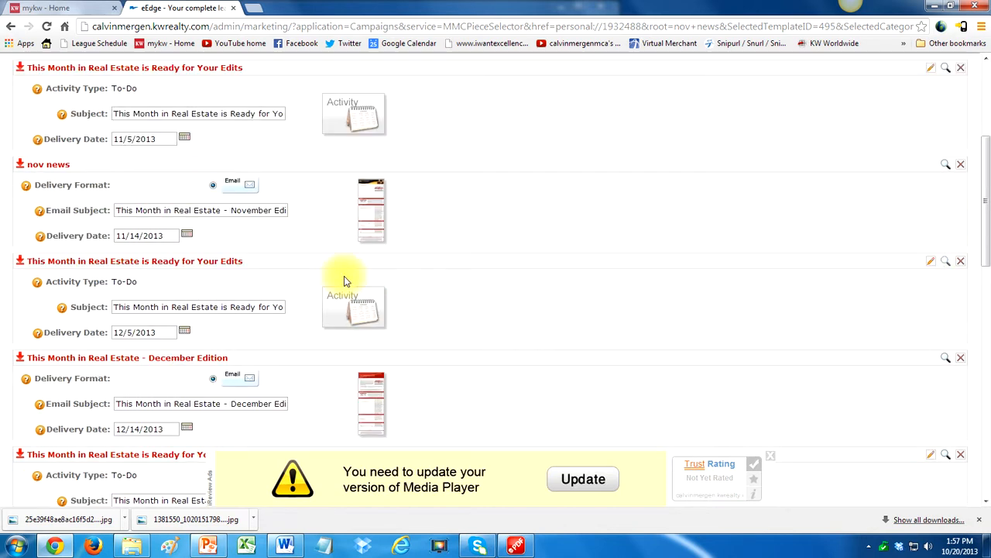
scroll(759, 233, down, 2)
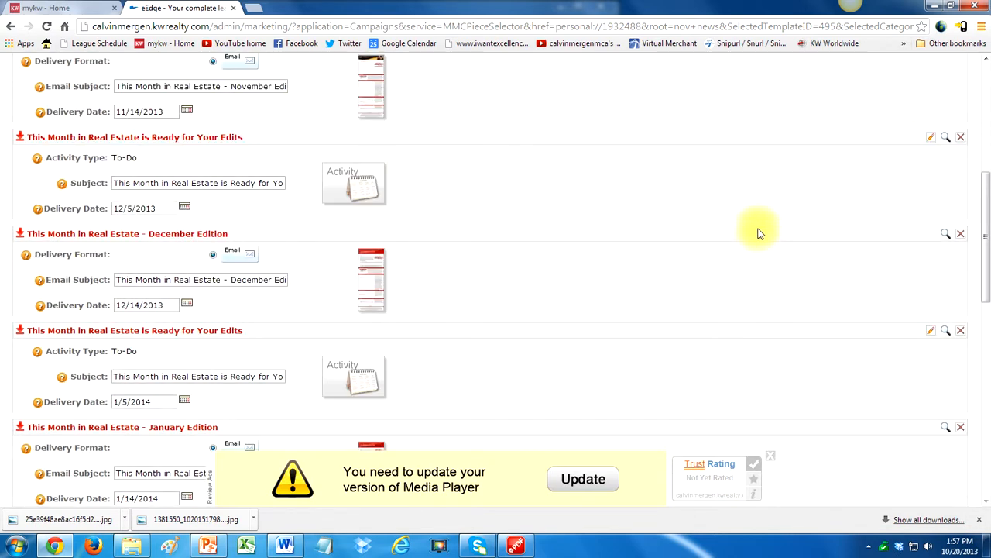
double_click(127, 208)
click(622, 206)
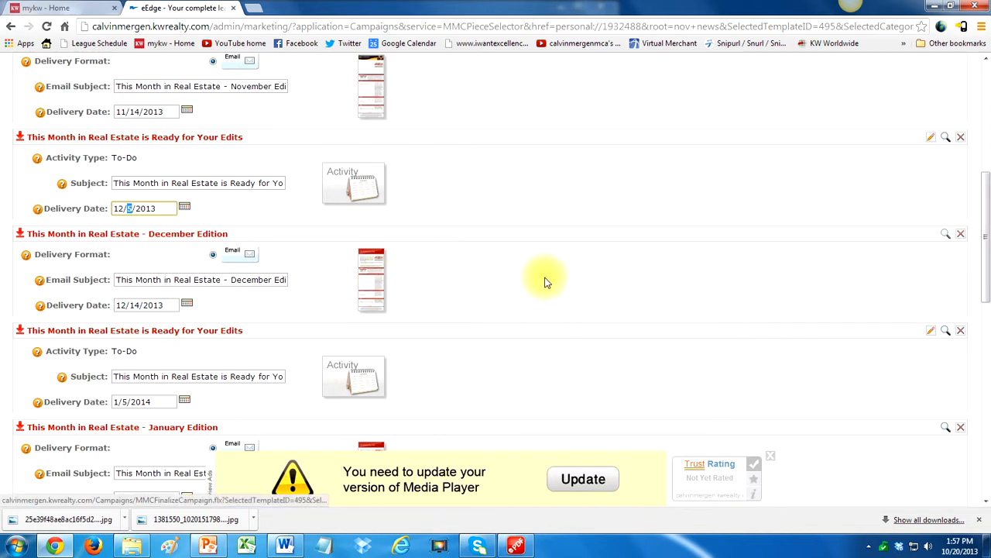
scroll(589, 294, down, 2)
scroll(637, 307, up, 8)
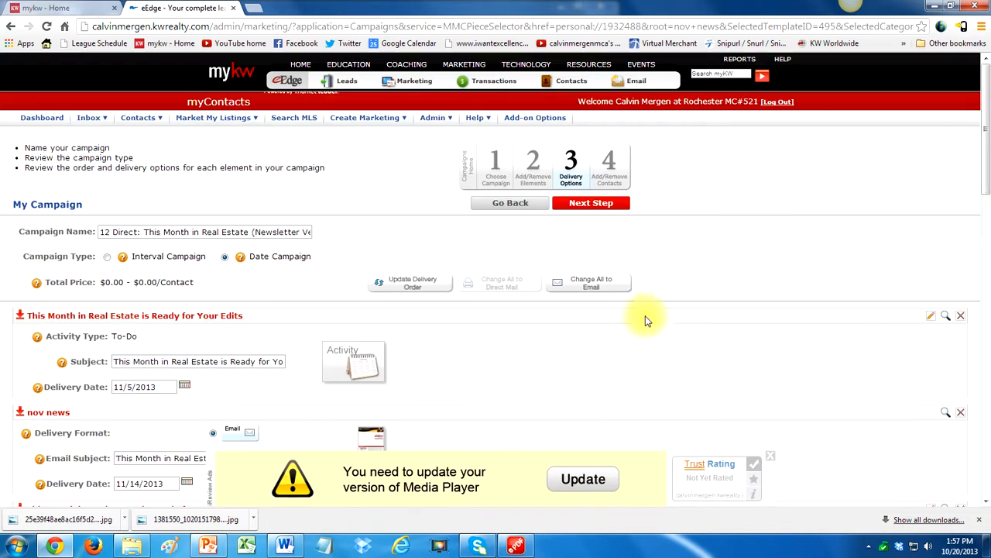
Proceed to the campaign's contact selection, show the contact groups, and save the campaign without adding any contacts
click(589, 203)
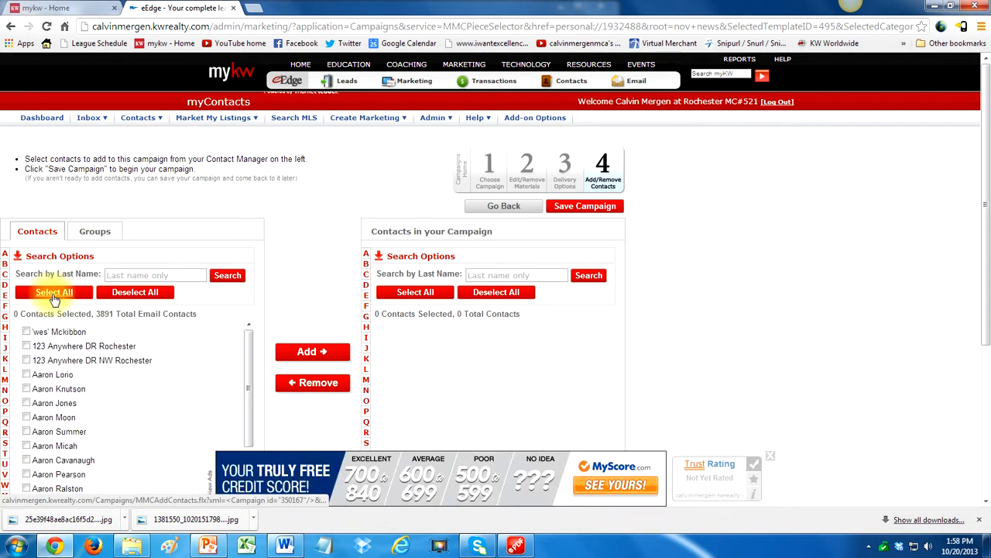
click(89, 232)
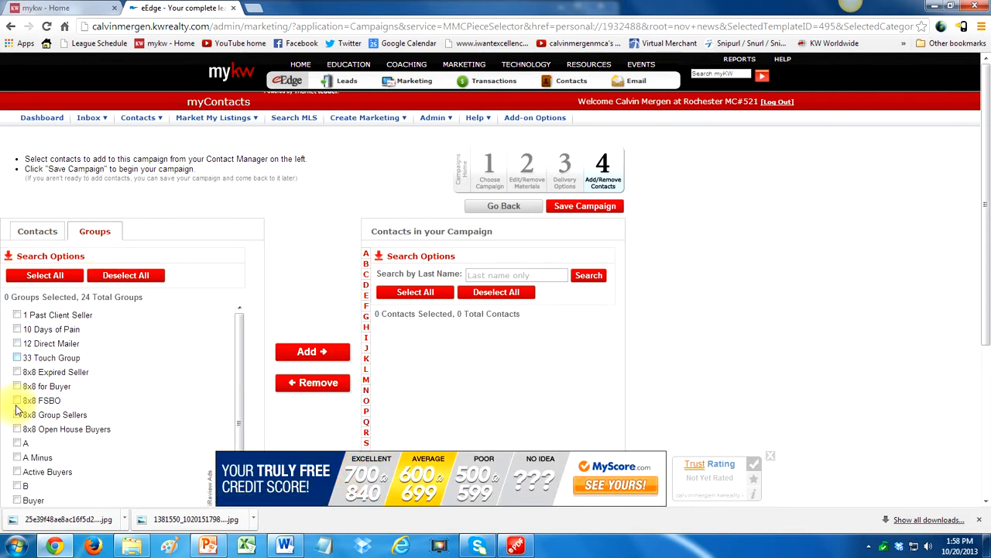
click(591, 208)
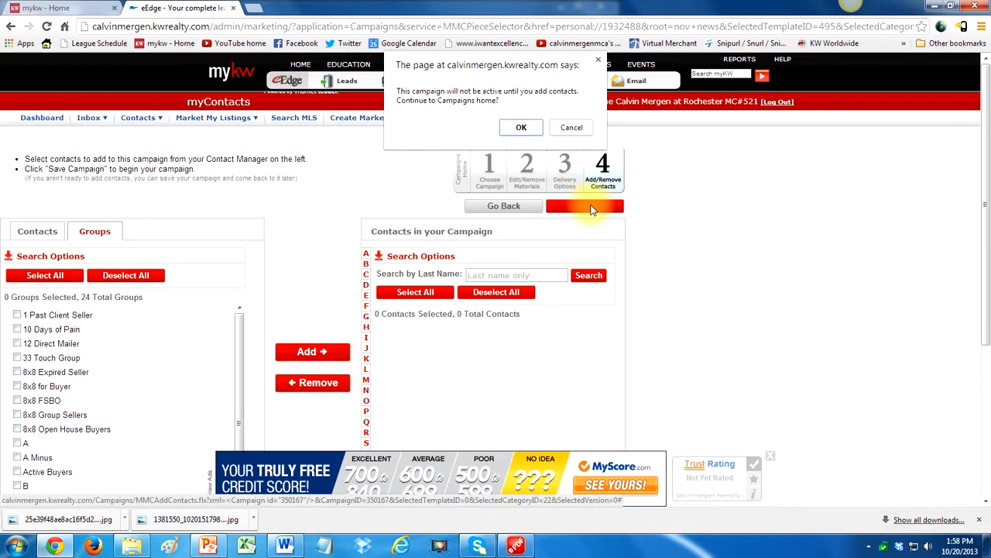
click(522, 127)
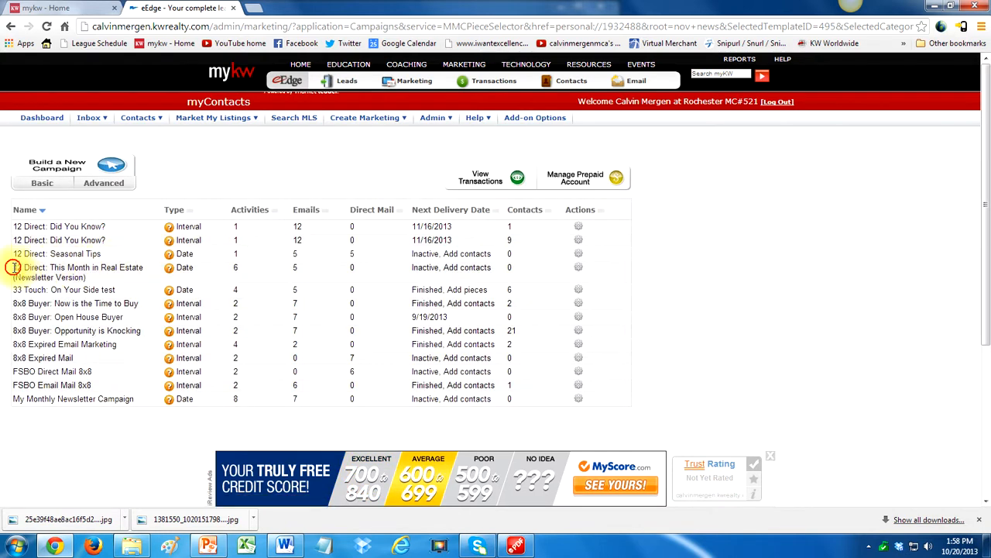
Rename the "12 Direct: This Month in Real Estate (Newsletter Version)" campaign to "Personal (Newsletter Version)"
drag(14, 267, 94, 280)
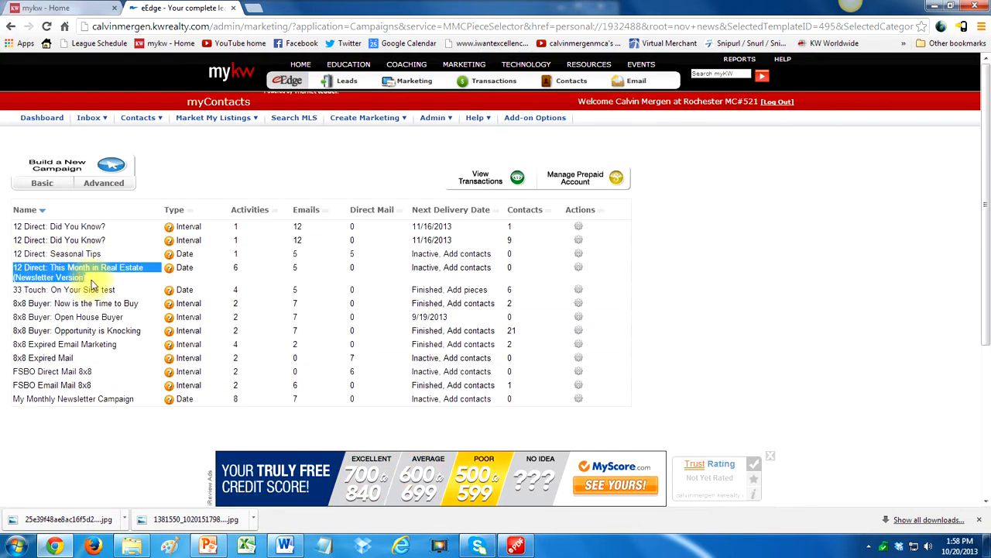
click(579, 268)
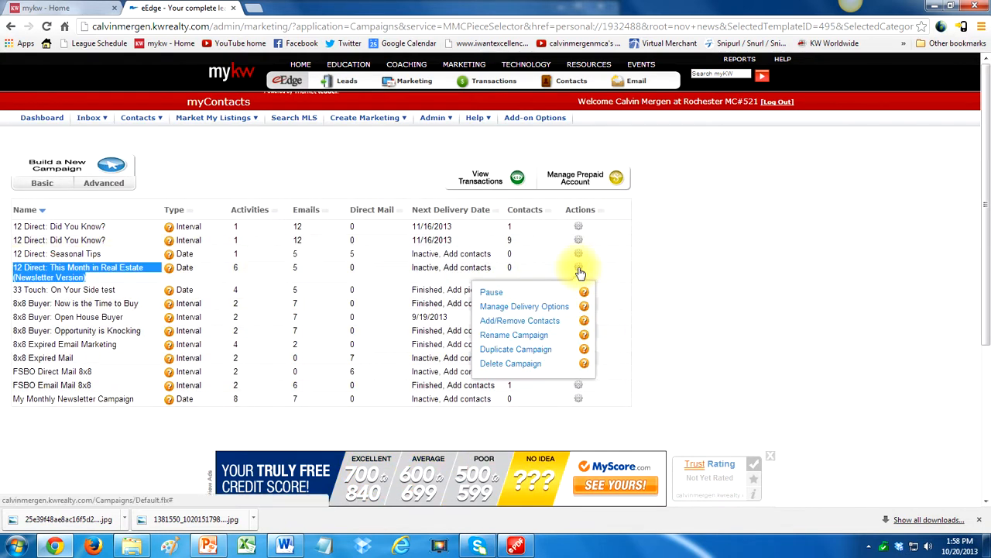
click(514, 336)
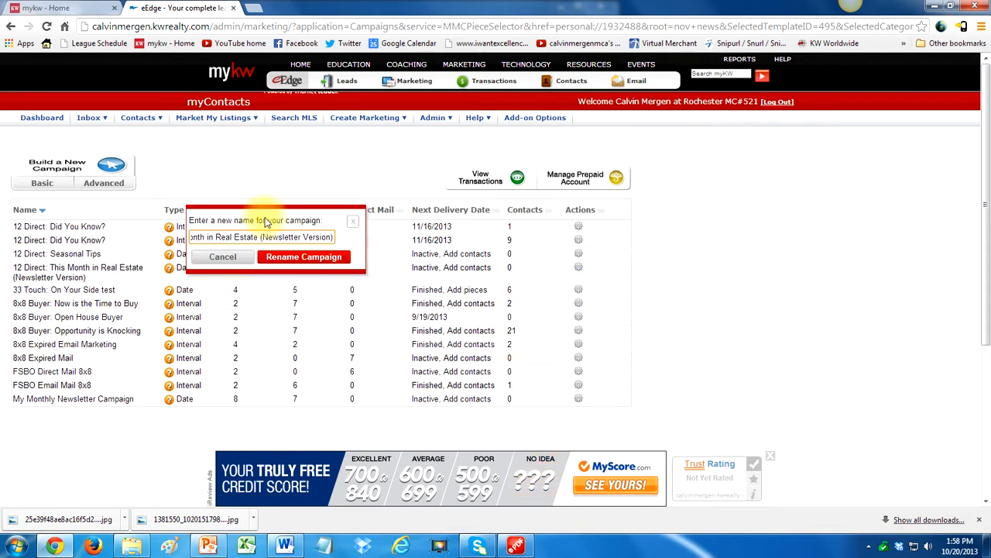
drag(260, 237, 62, 242)
text(Personal)
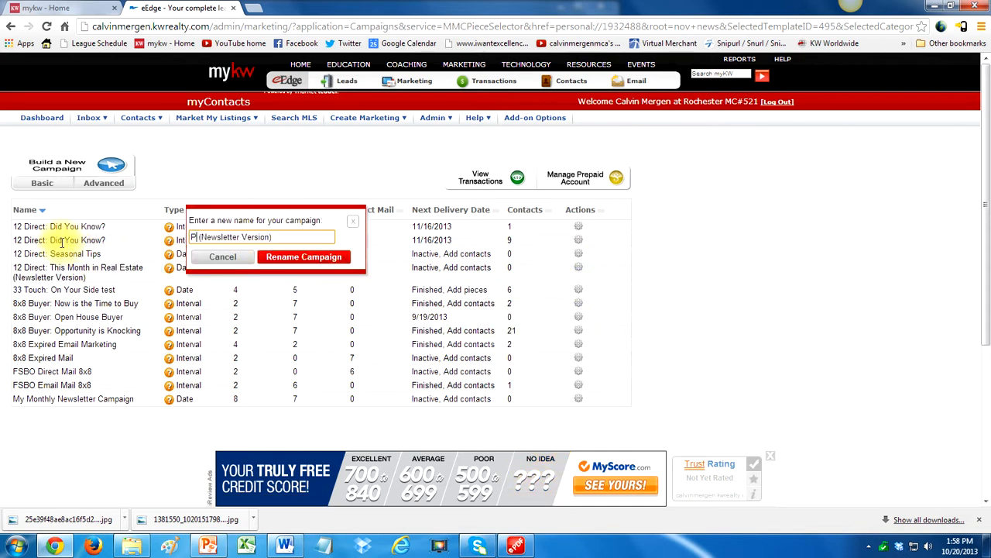
click(313, 258)
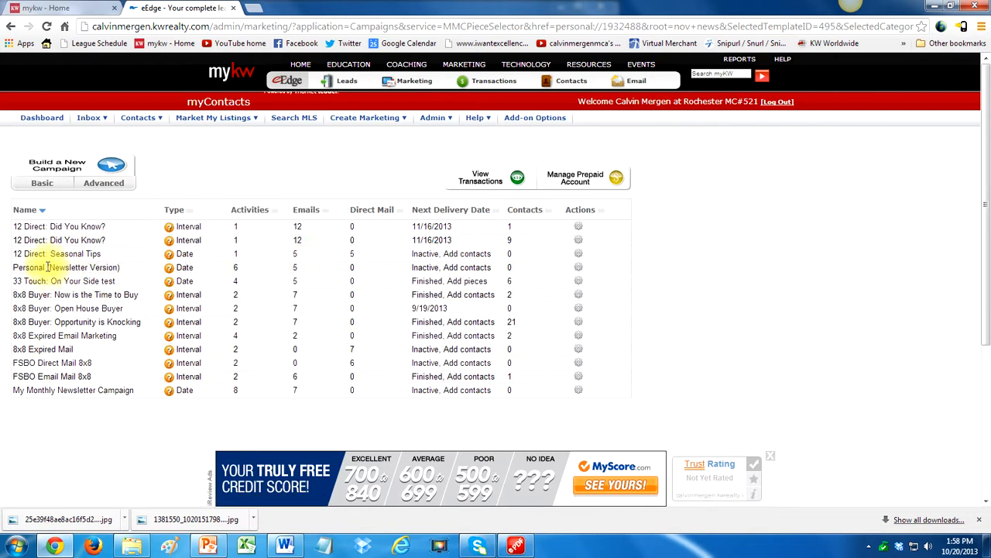
Examine the campaigns' delivery statuses and the actions available for the first "12 Direct: Did You Know?" campaign
drag(47, 268, 429, 267)
click(430, 268)
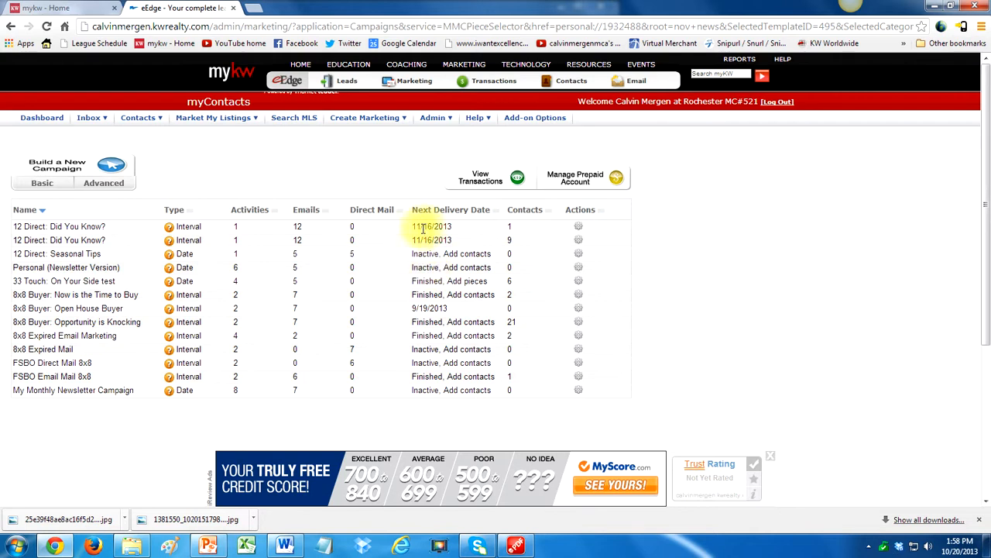
drag(412, 225, 453, 227)
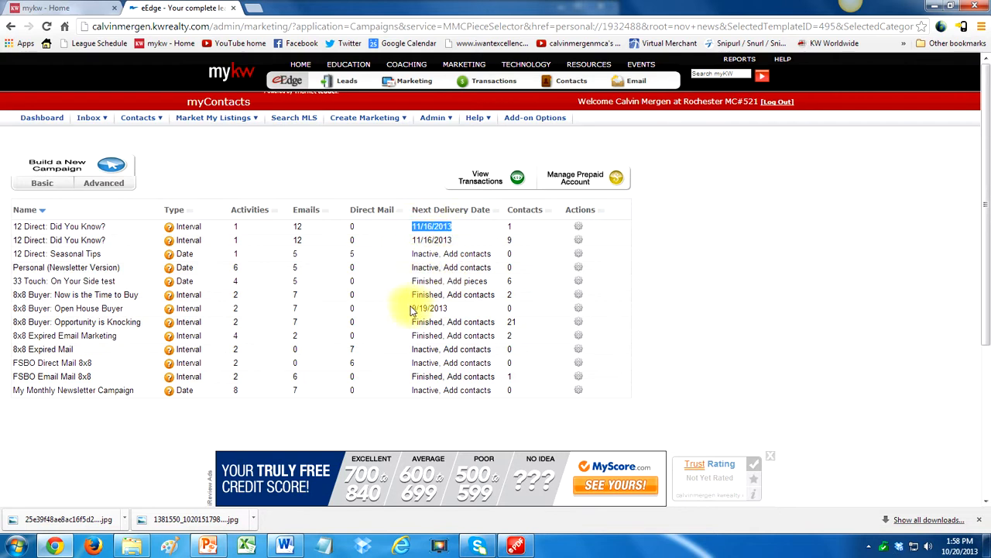
click(578, 226)
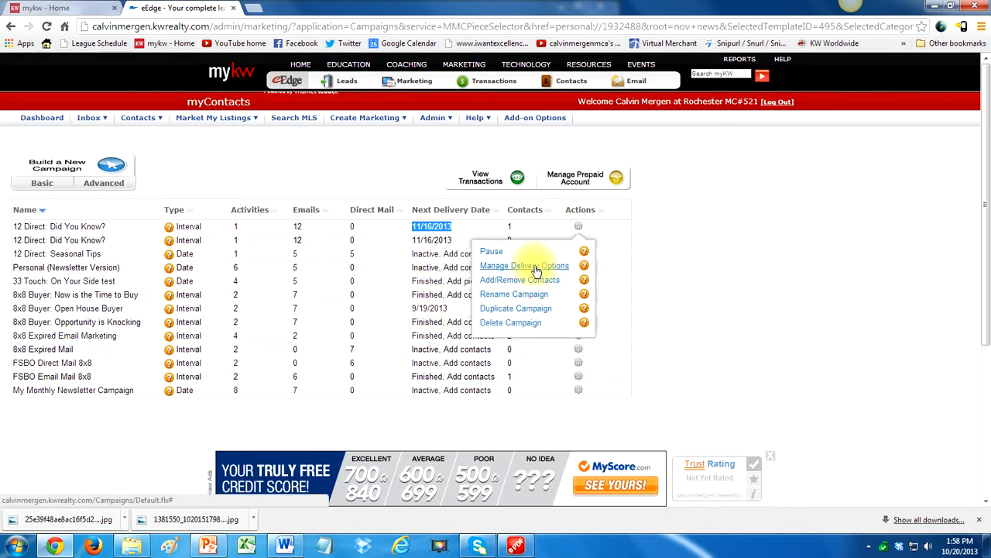
click(698, 252)
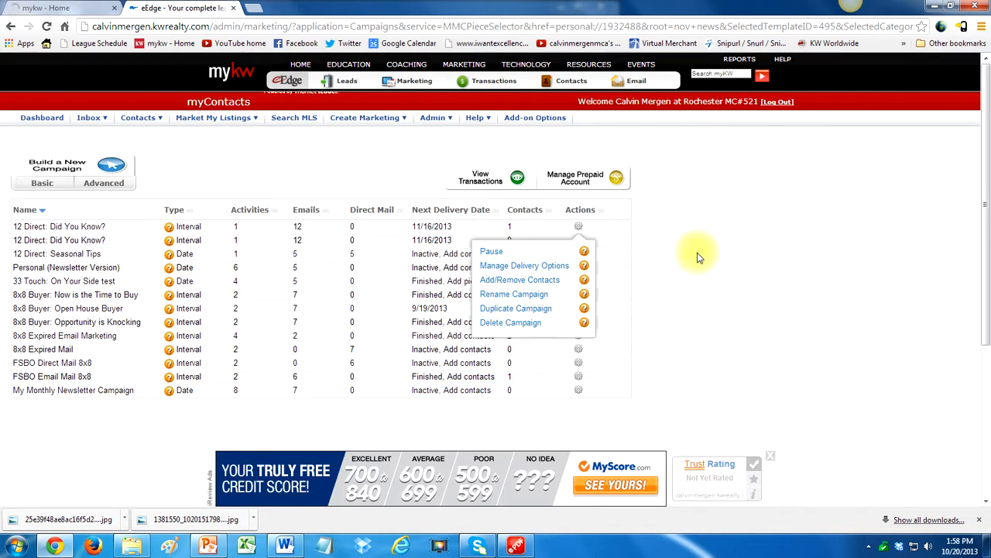
click(660, 245)
scroll(685, 240, down, 1)
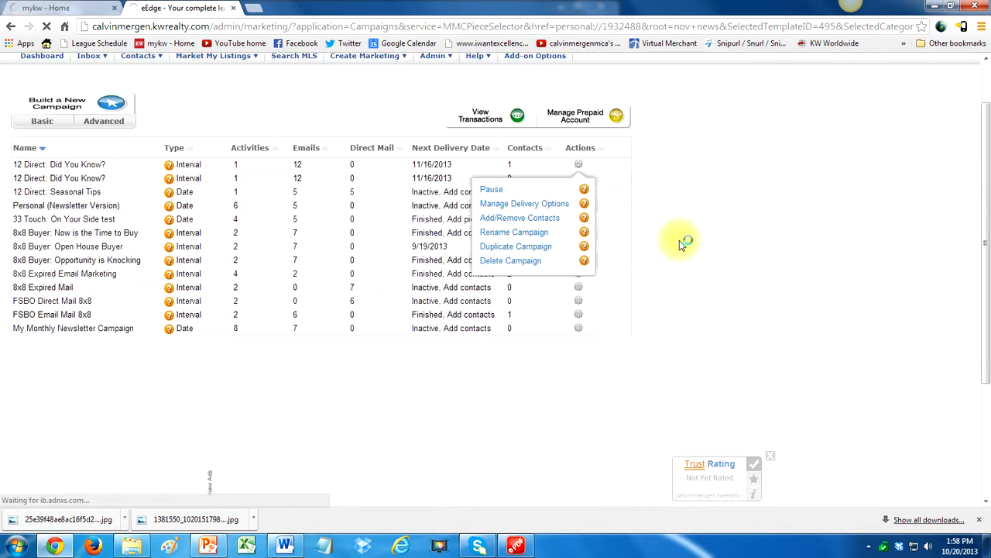
scroll(682, 244, up, 1)
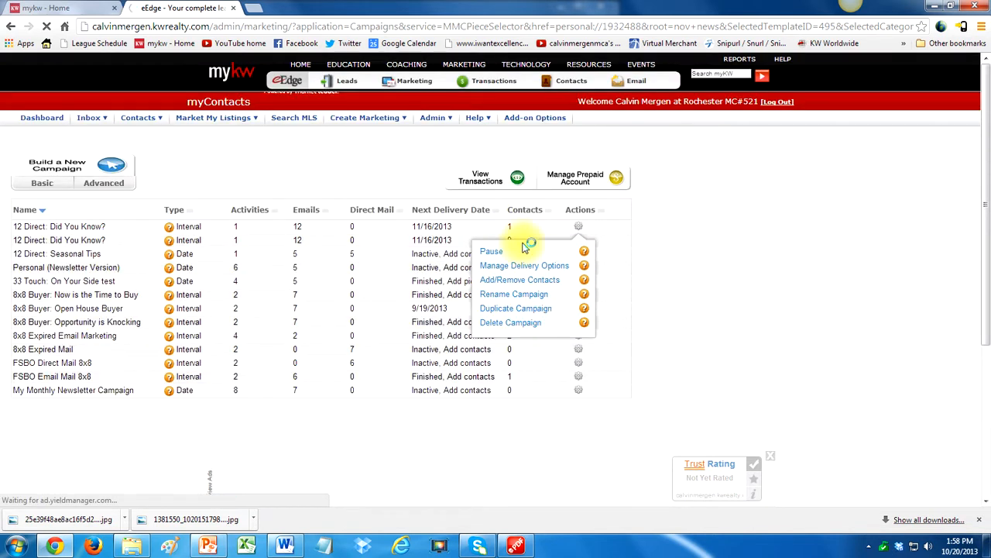
click(77, 265)
drag(77, 266, 413, 267)
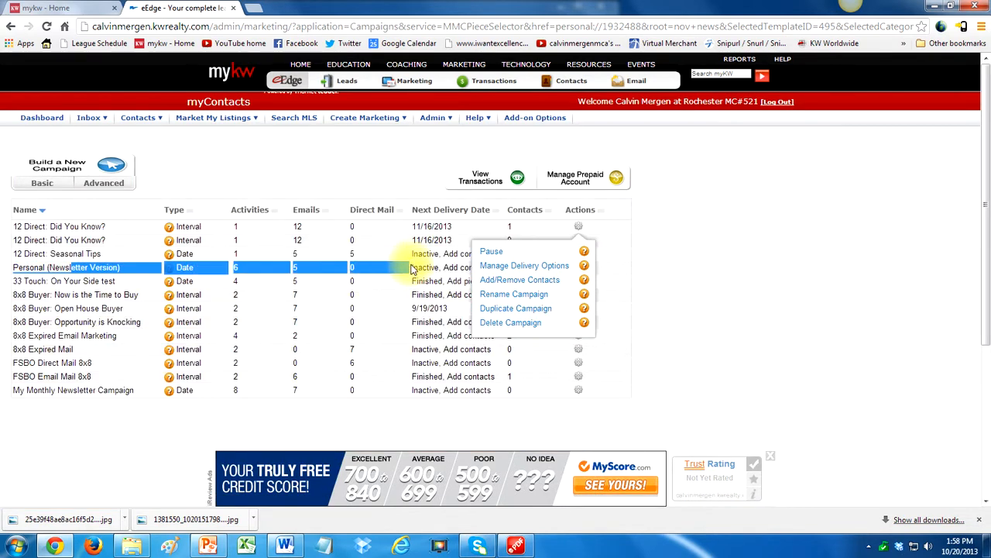